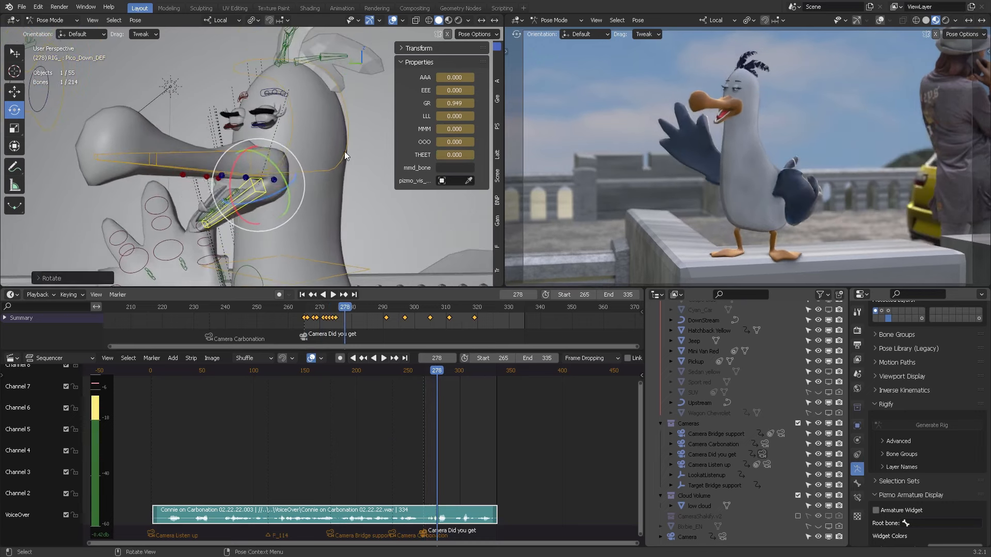
Step: Play back the seagull's talking shot and move the beak's mouth control bone along its Y axis at frame 265
left_click(333, 294)
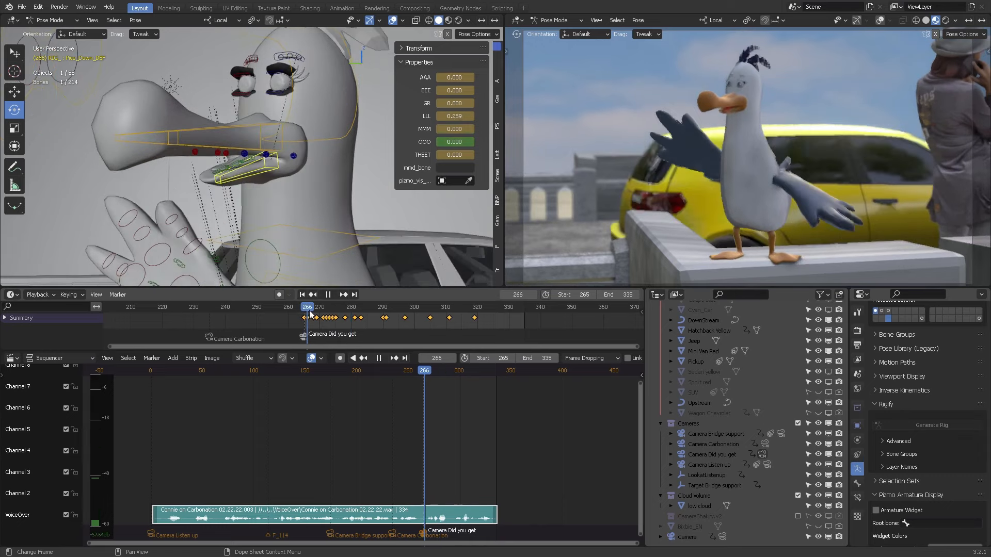
left_click_drag(242, 158, 269, 104)
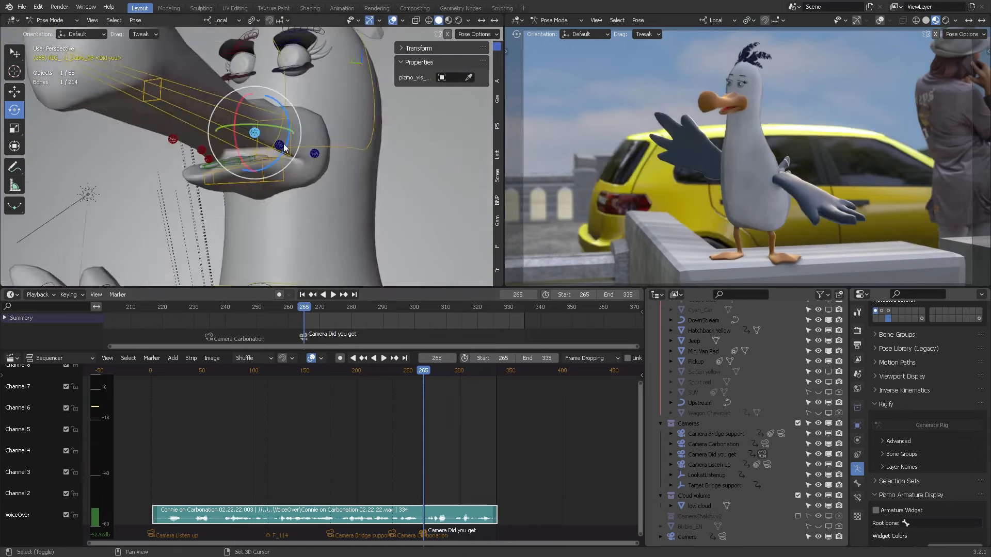
key("g")
key("y")
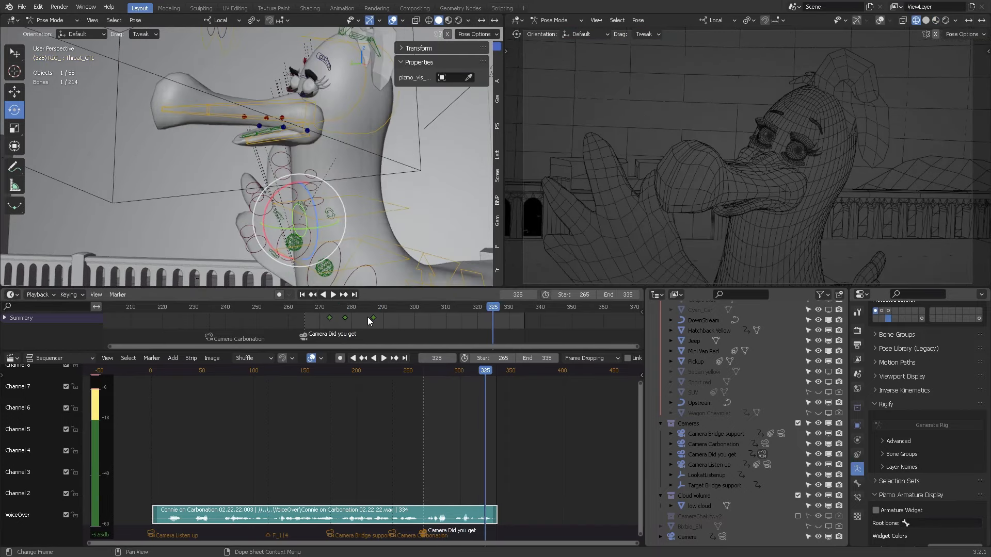
Step: Play the seagull animation again and adjust the throat control bone's position
left_click(333, 294)
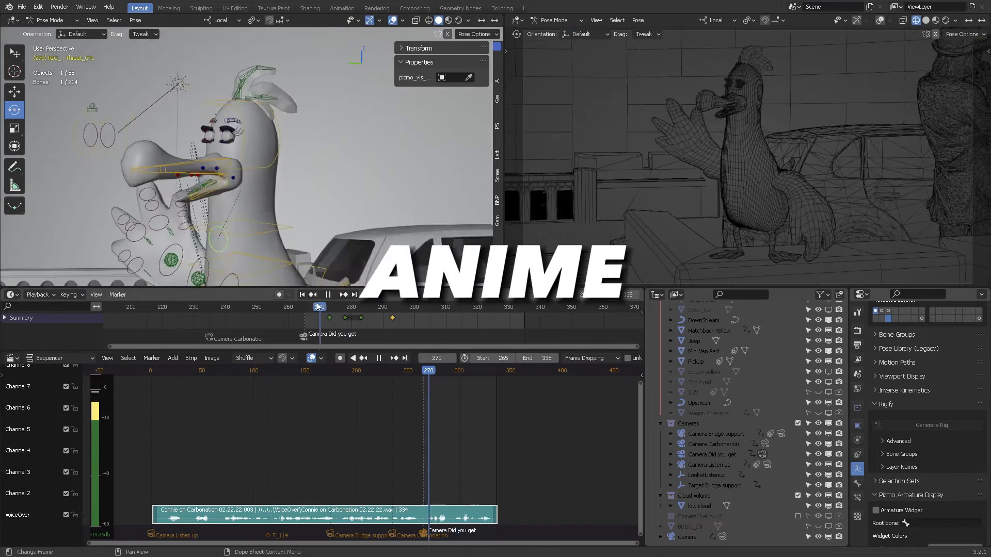
key("g")
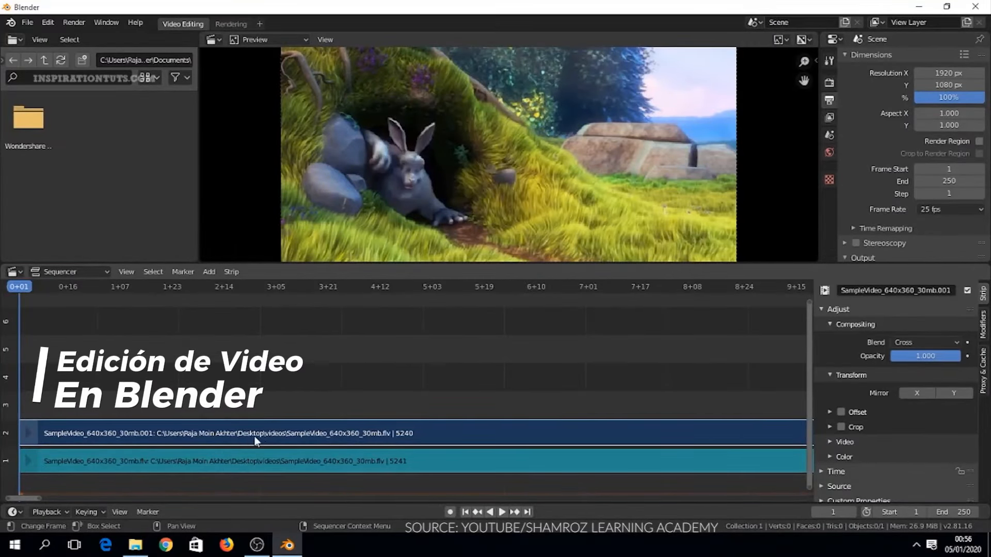
Step: Select the sound strip and the movie strip of SampleVideo_640x360_30mb in turn, and play the sequence
left_click(261, 466)
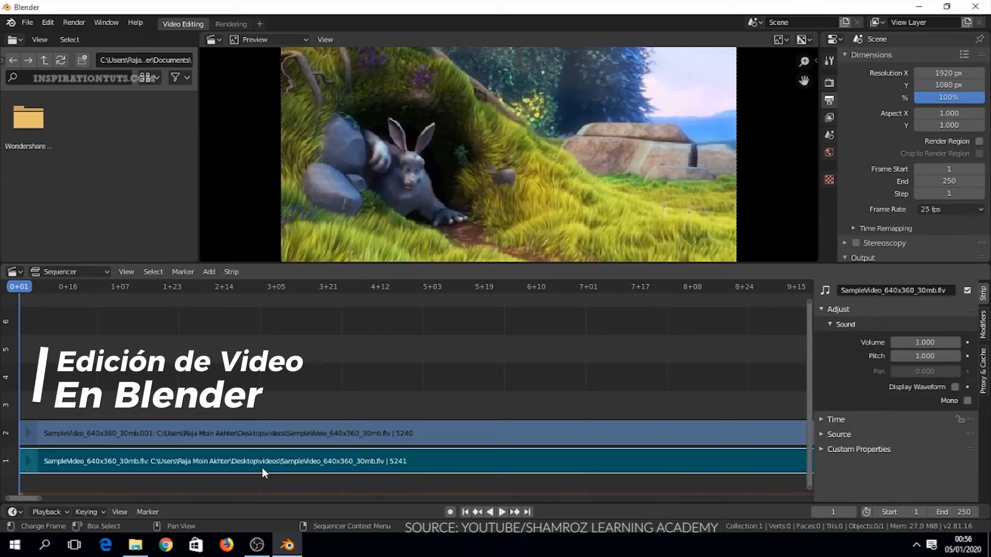
left_click(279, 441)
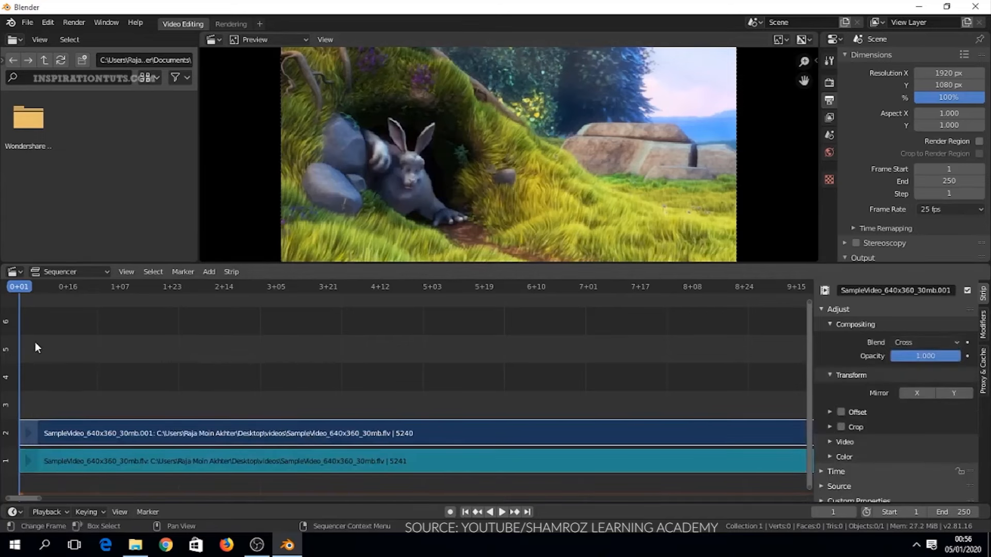
left_click(501, 514)
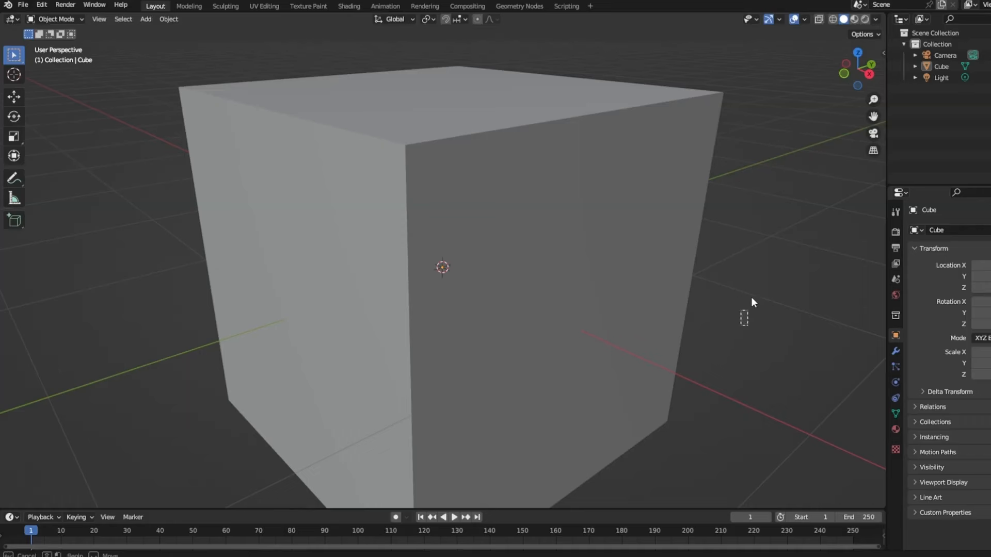
Step: Scale the default cube up to about 4.5 times its size
left_click_drag(784, 337, 783, 334)
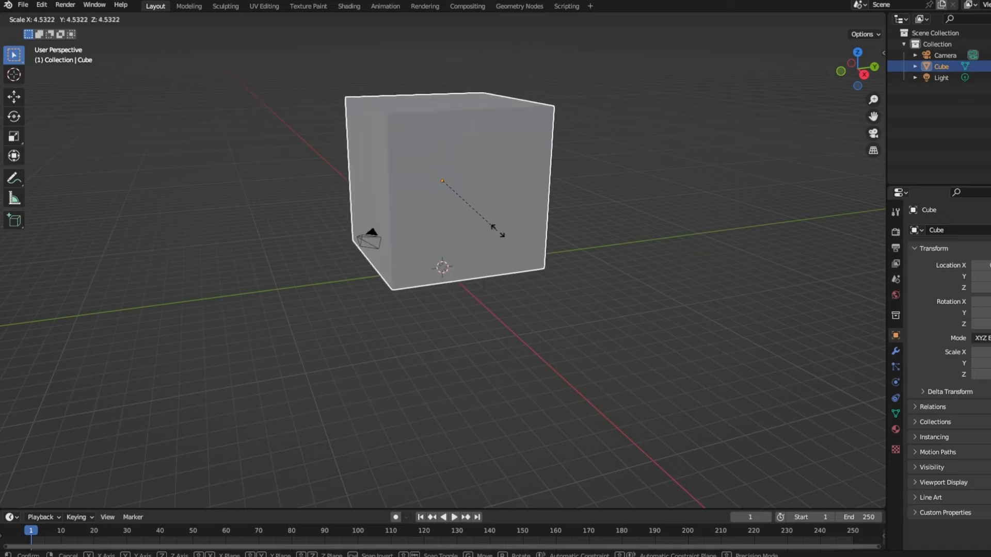
key("z")
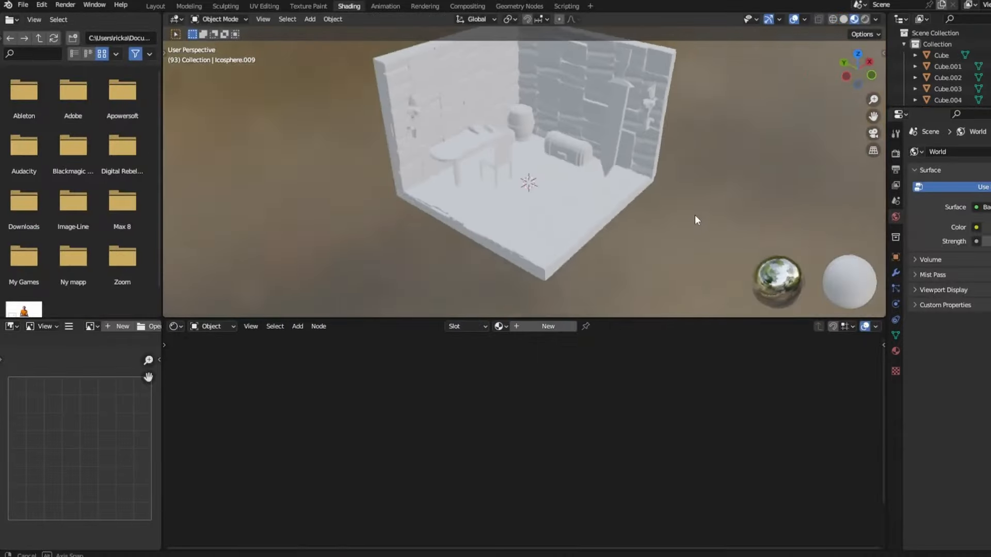
Step: Tint the base color of the treasure chest's Chest Base material orange
middle_click_drag(695, 214, 714, 203)
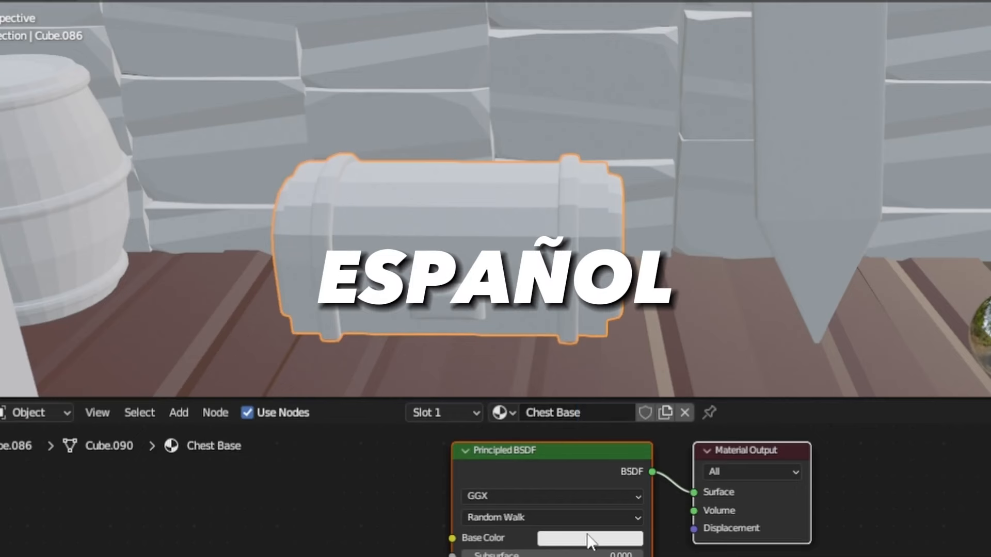
left_click(591, 540)
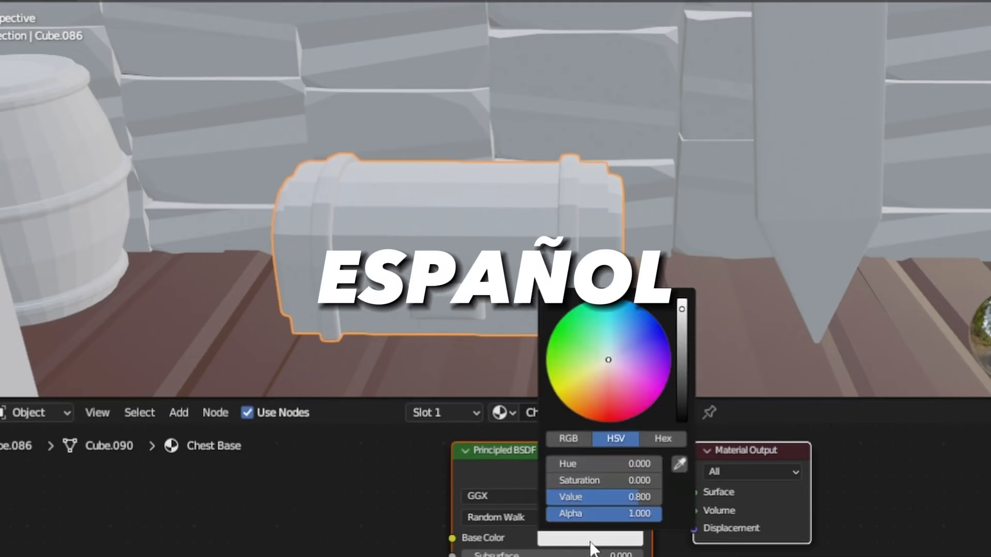
mouse_move(604, 387)
left_mouse_down()
mouse_move(592, 388)
mouse_move(597, 399)
left_mouse_up()
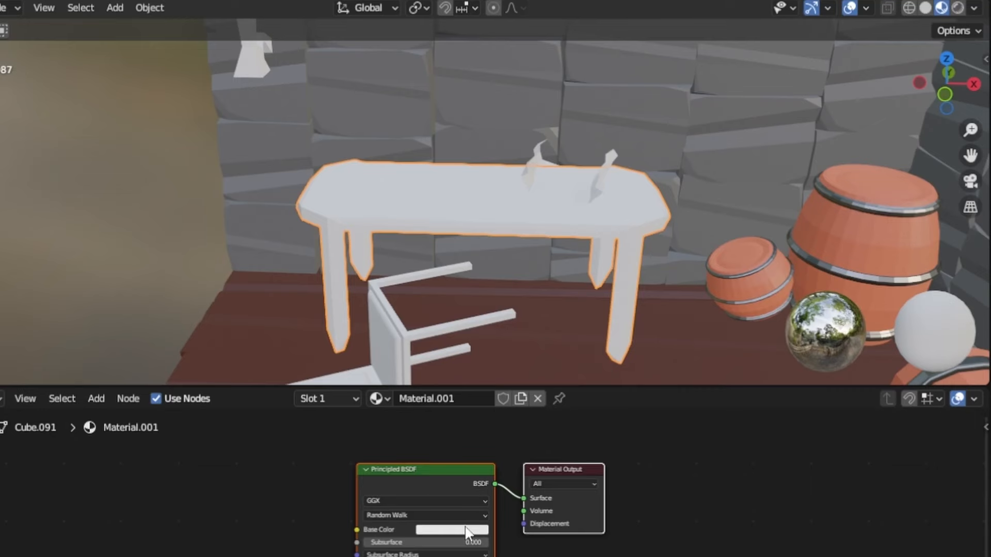
Step: Pick a new base color for the table's Material.001
left_click(472, 530)
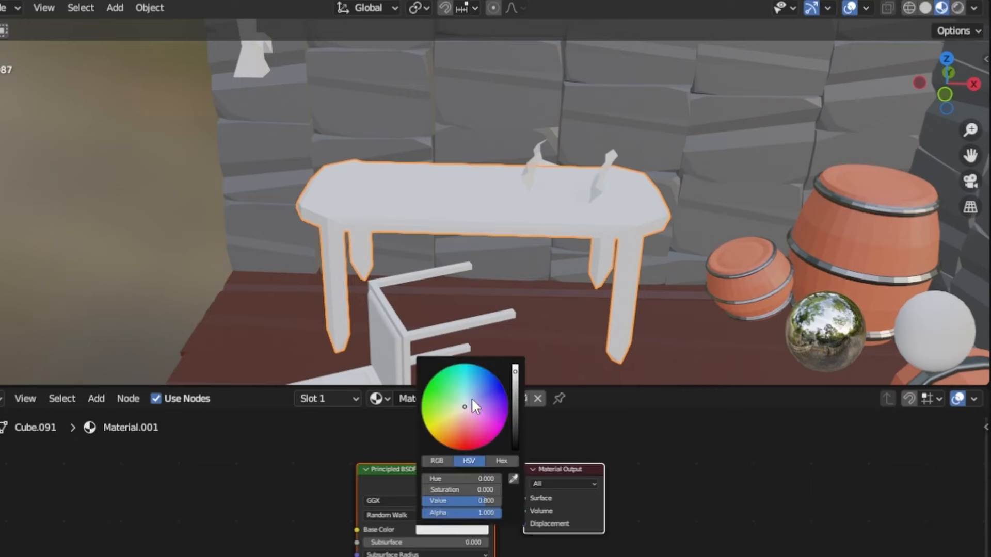
left_click_drag(472, 400, 490, 399)
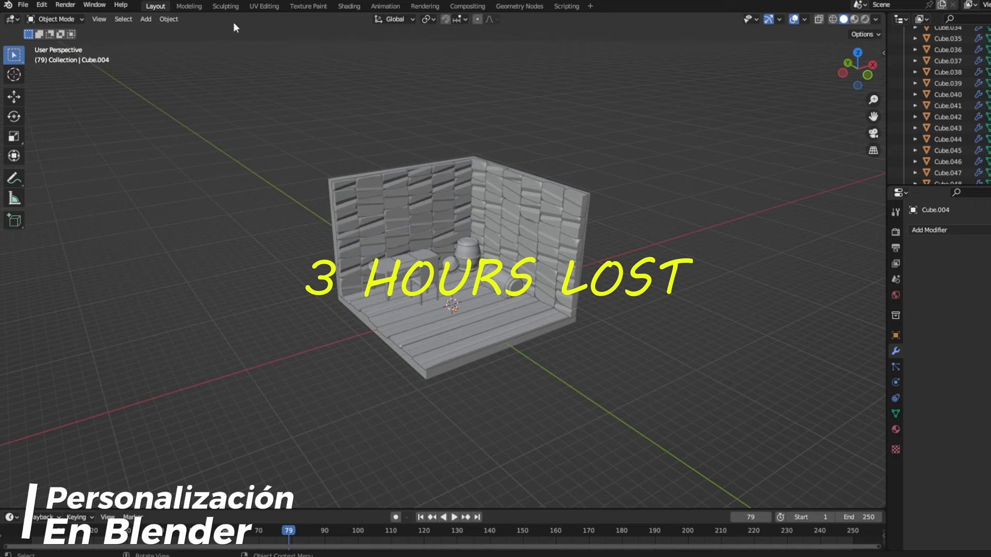
Step: Switch to the Shading workspace and display the room in Material Preview, followed by Rendered shading
left_click(349, 6)
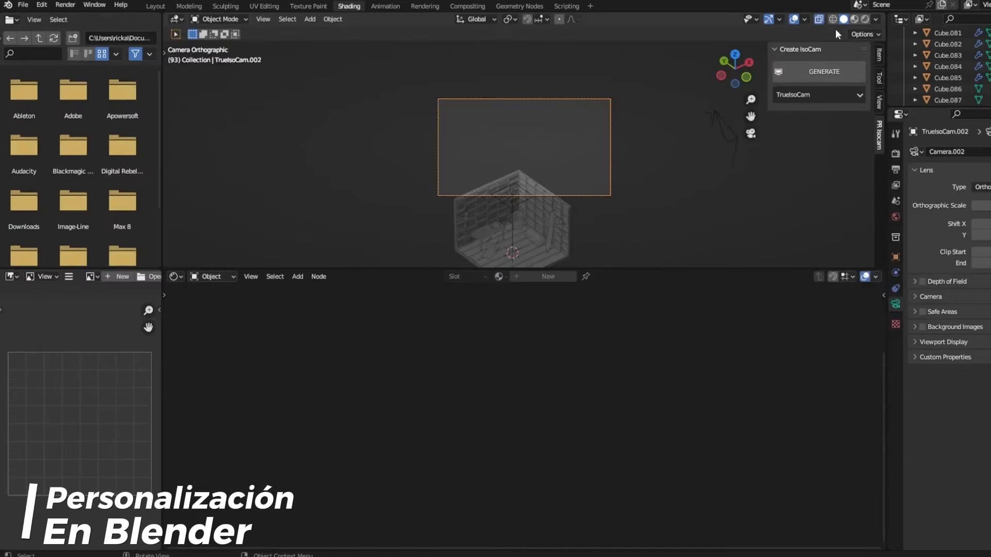
left_click(853, 20)
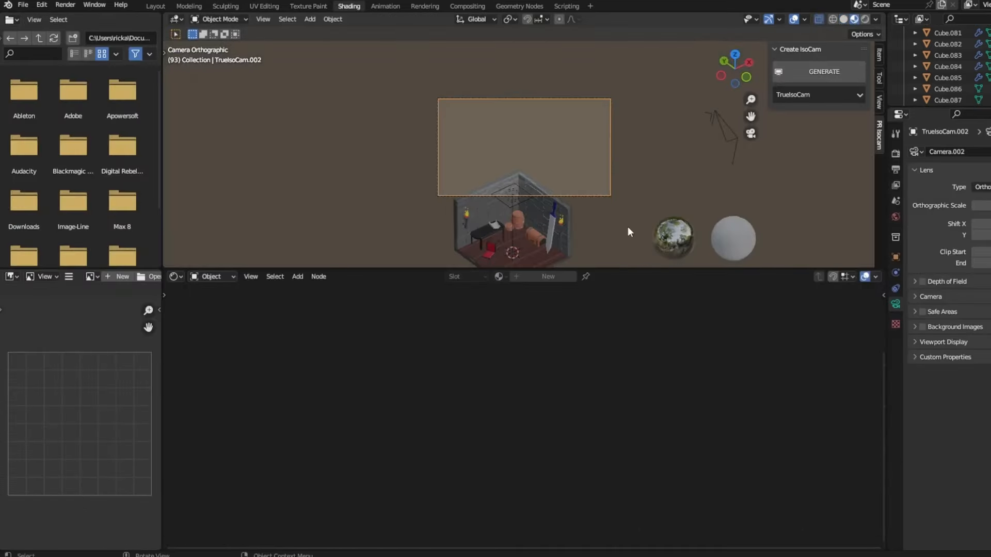
left_click(866, 20)
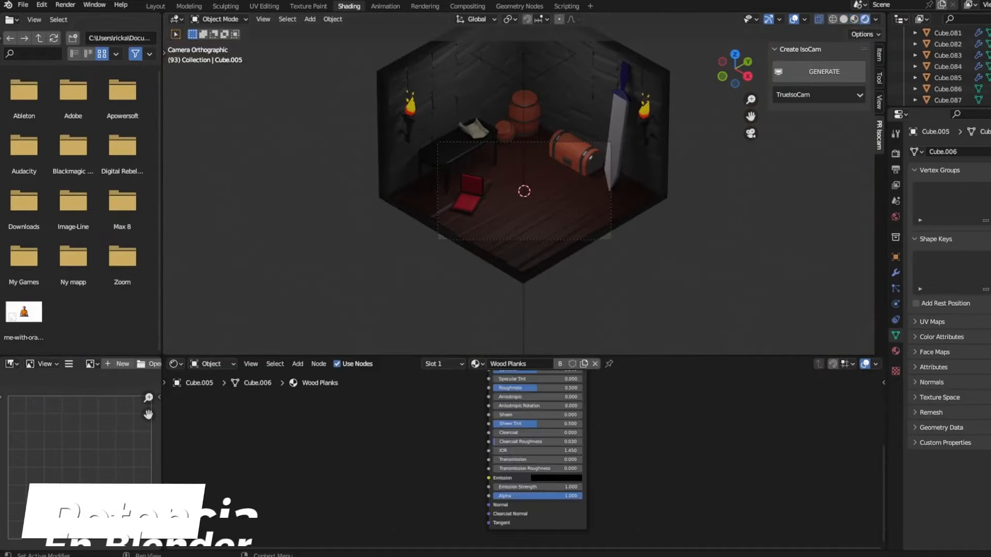
Step: Generate a TrueIsoCam isometric camera for the dungeon room scene
left_click(824, 71)
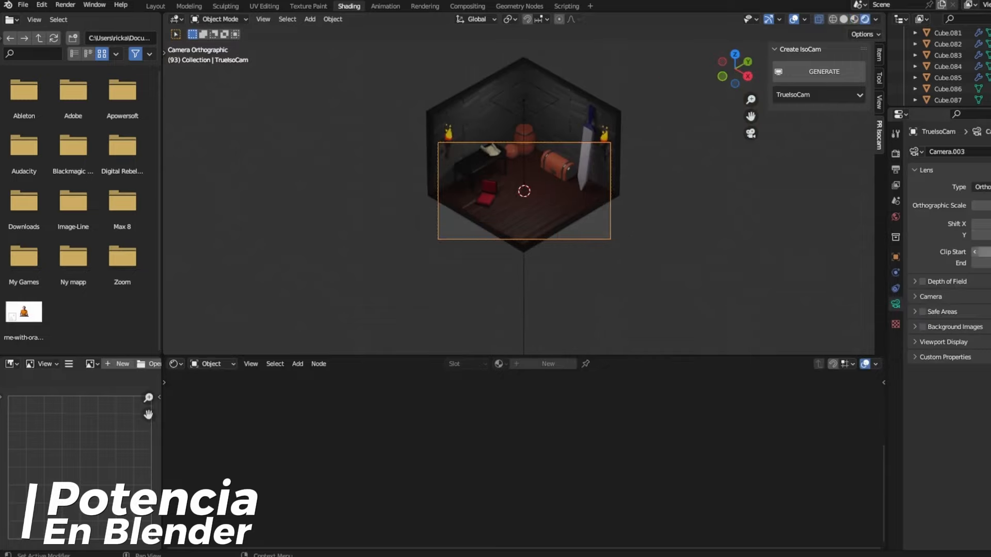
middle_click_drag(722, 268, 661, 280)
scroll(662, 280, "up", 5)
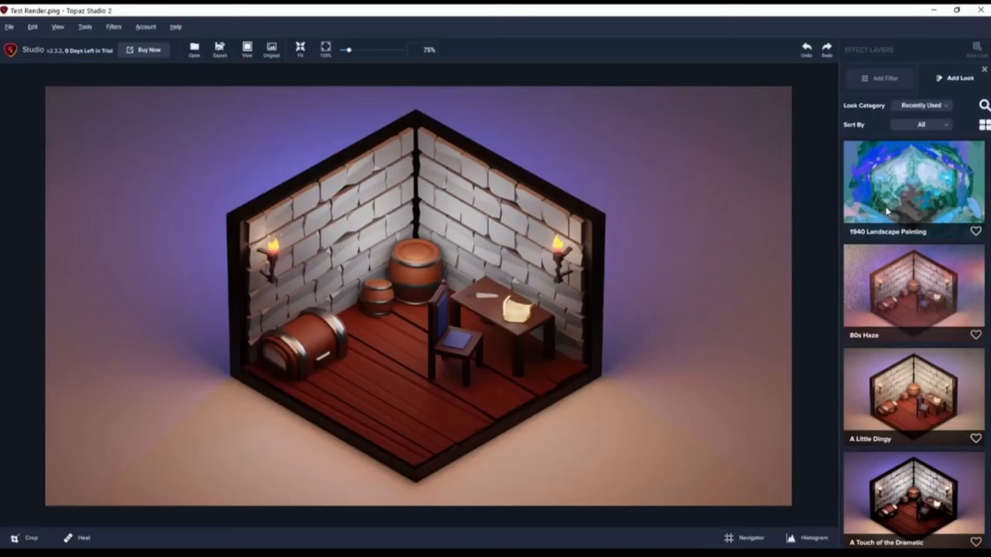
Step: Switch to Topaz Studio 2, choose the 1940 Landscape Painting look for the test render and reduce its amount
left_click(887, 210)
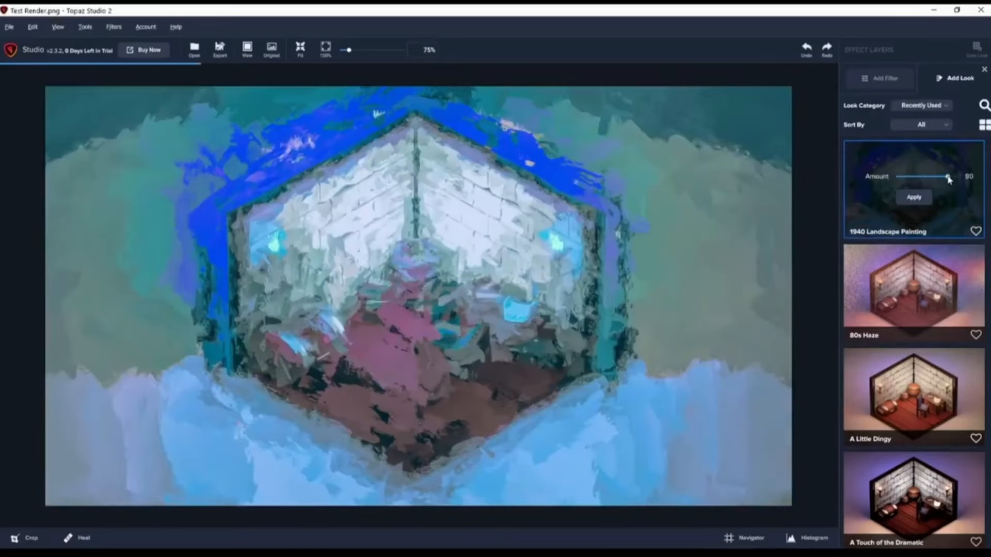
left_click_drag(934, 177, 904, 177)
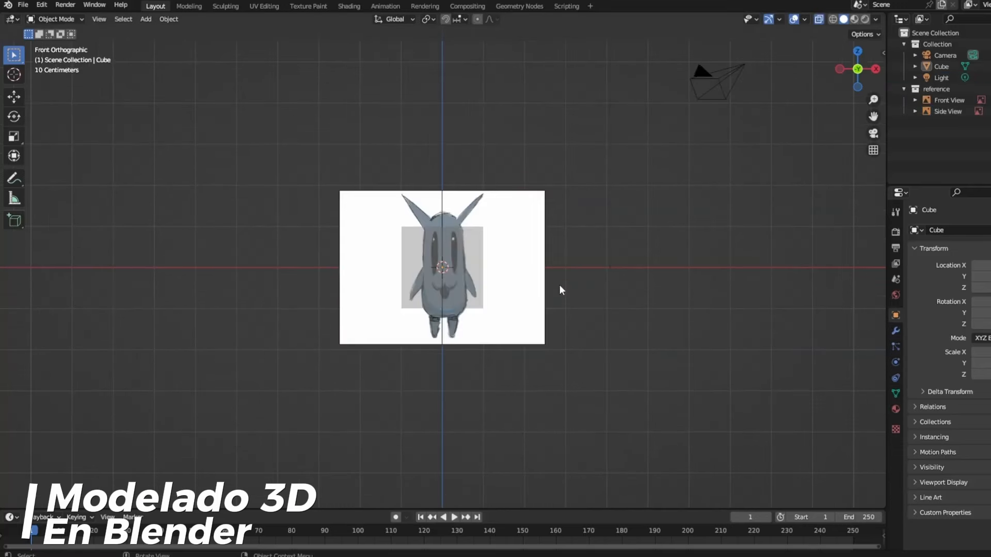
Step: Check the front and side character reference images through the camera and from the front
key("KP_0")
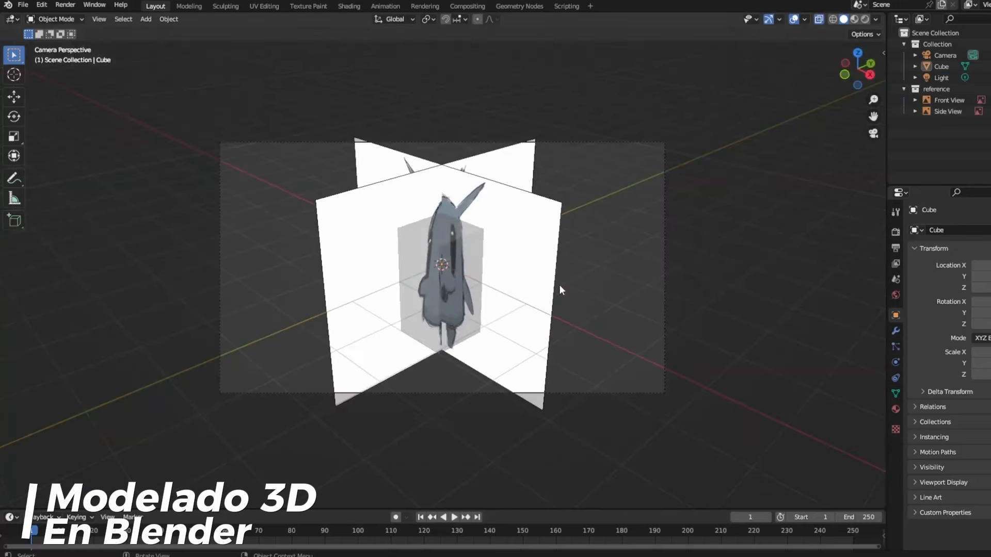
key("KP_1")
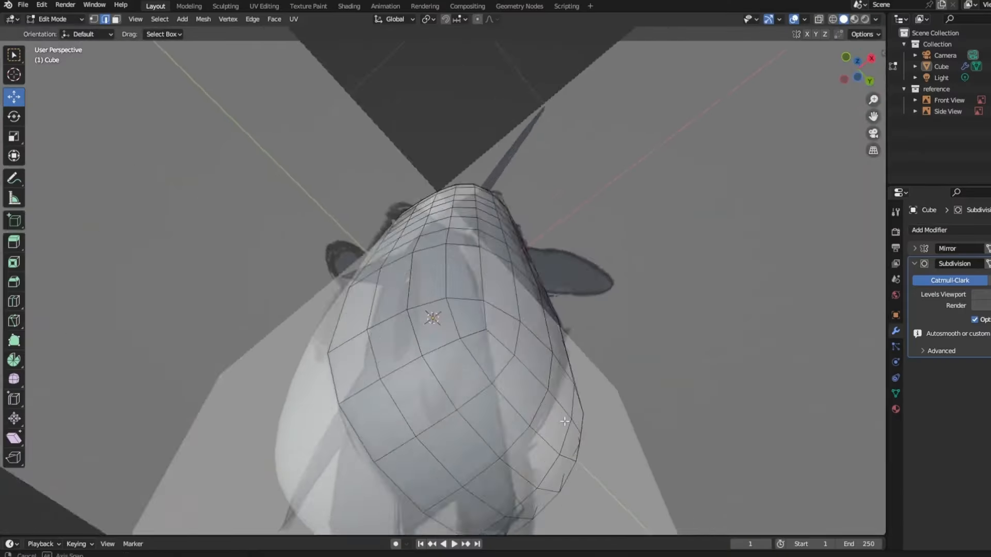
Step: Switch the character mesh to face selection and inspect the modeled body with ears, arms and legs
middle_click_drag(565, 421, 573, 271)
key("3")
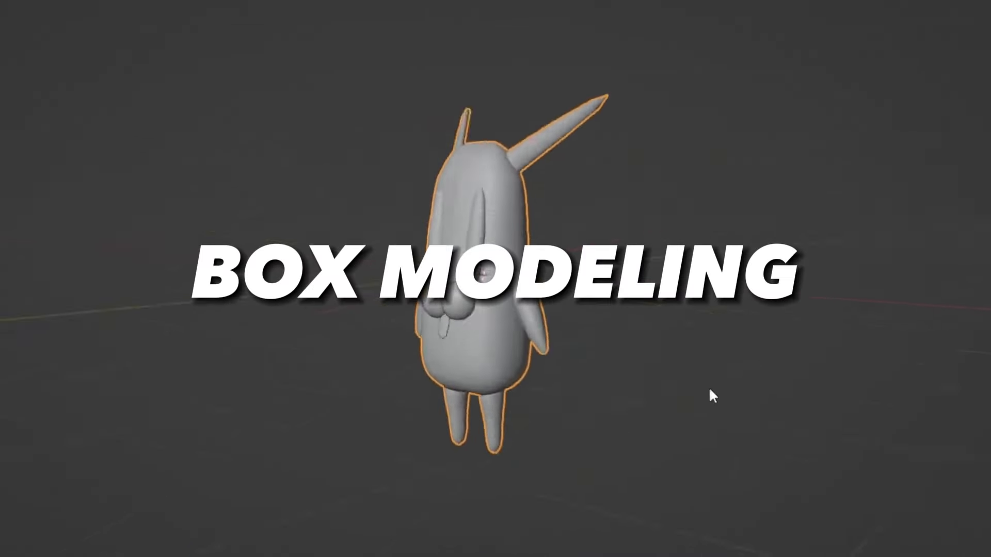
middle_click_drag(709, 391, 804, 411)
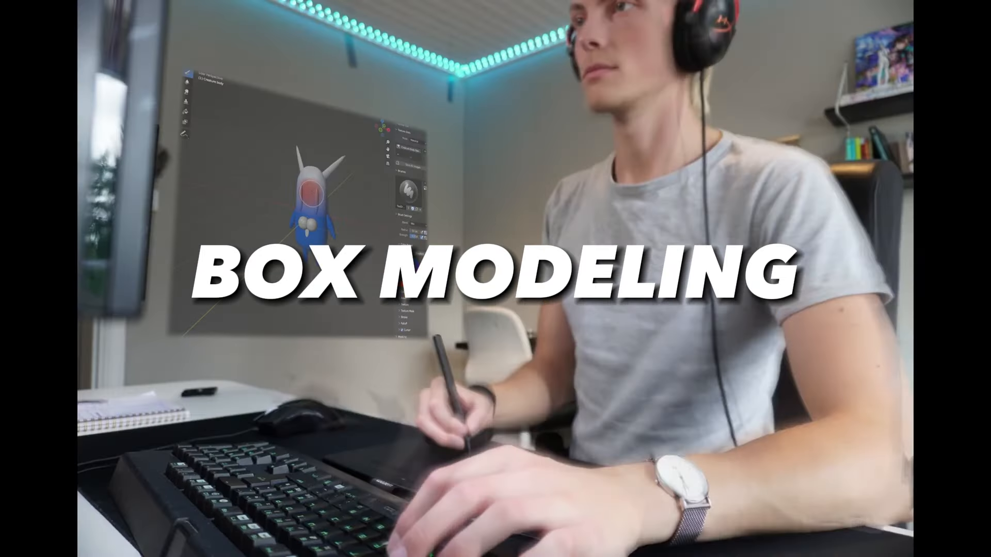
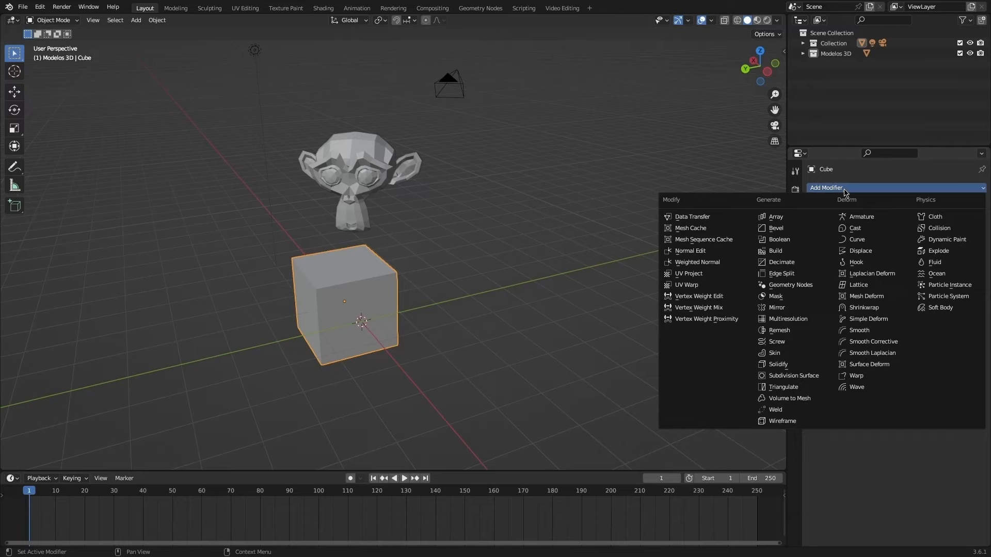
Step: Look over the Modify, Generate, Deform and Physics modifiers available for the cube
left_click(844, 188)
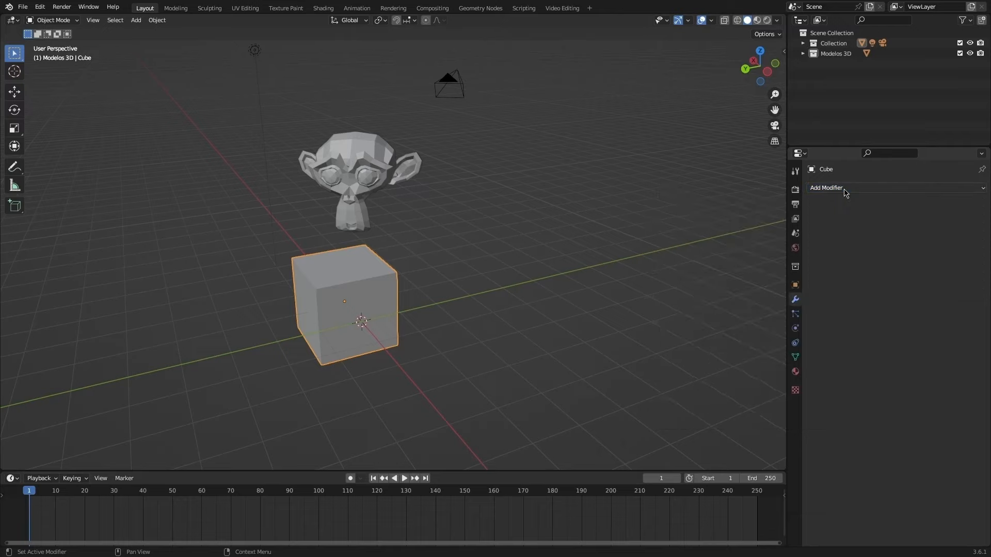
left_click(844, 189)
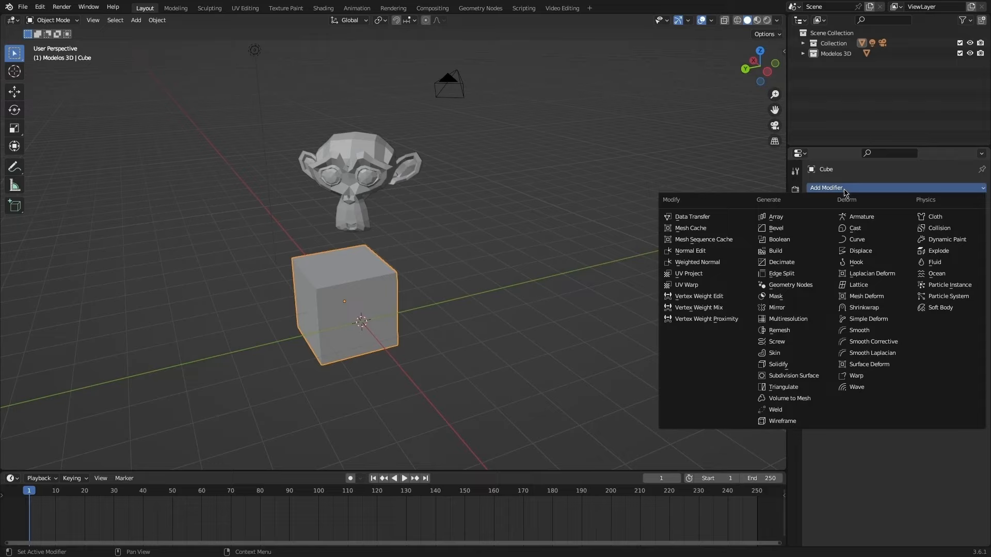
left_click(844, 189)
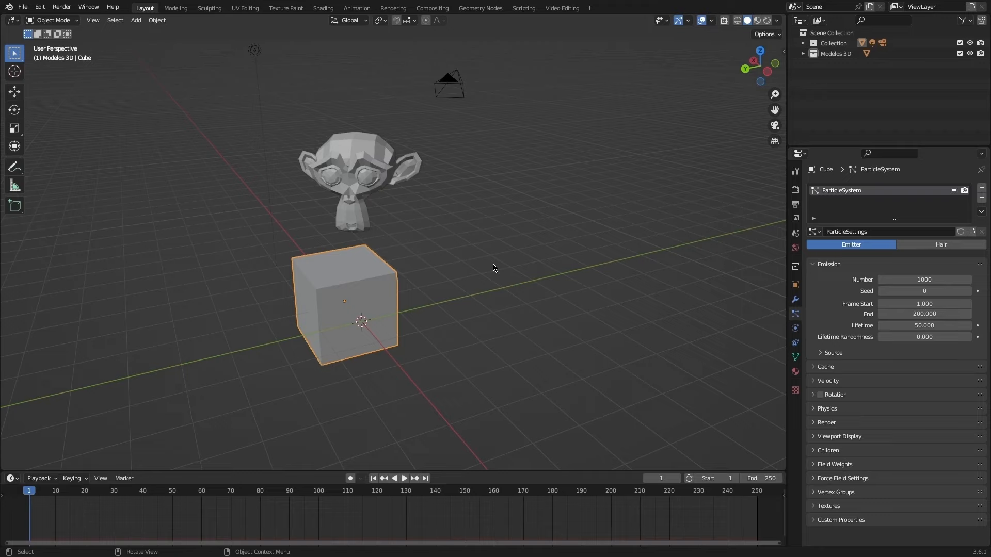
Step: Remove the cube's particle system and show its physics options
left_click(981, 200)
left_click(796, 329)
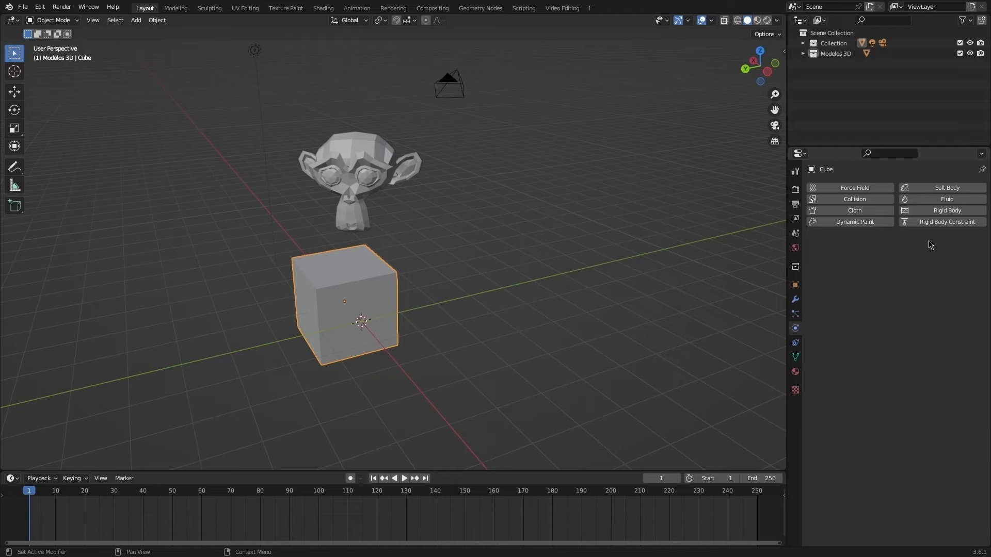
Step: Look over the object constraints that can be added to the cube
left_click(795, 342)
left_click(828, 189)
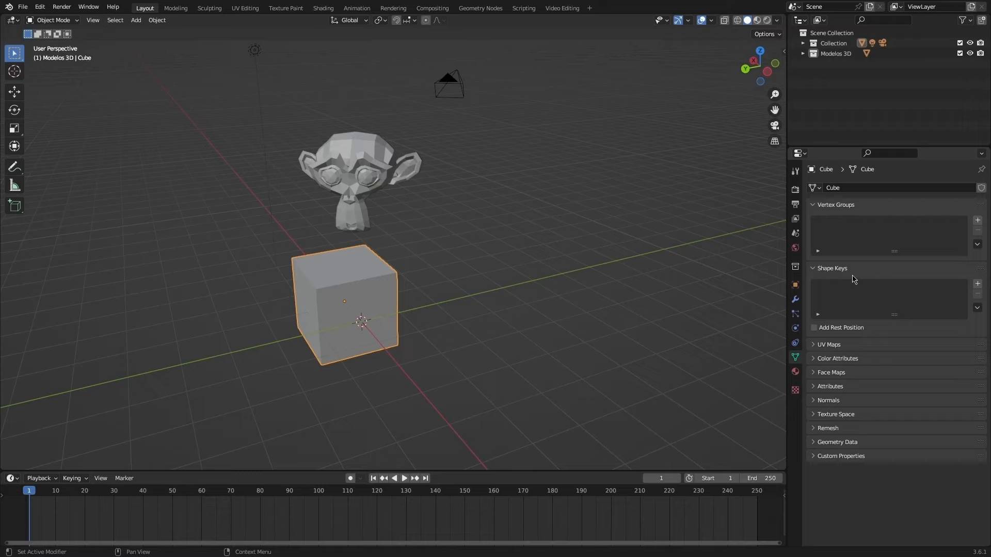
Step: Display the scene in Material Preview shading and set the cube material's base color to pink
left_click(795, 372)
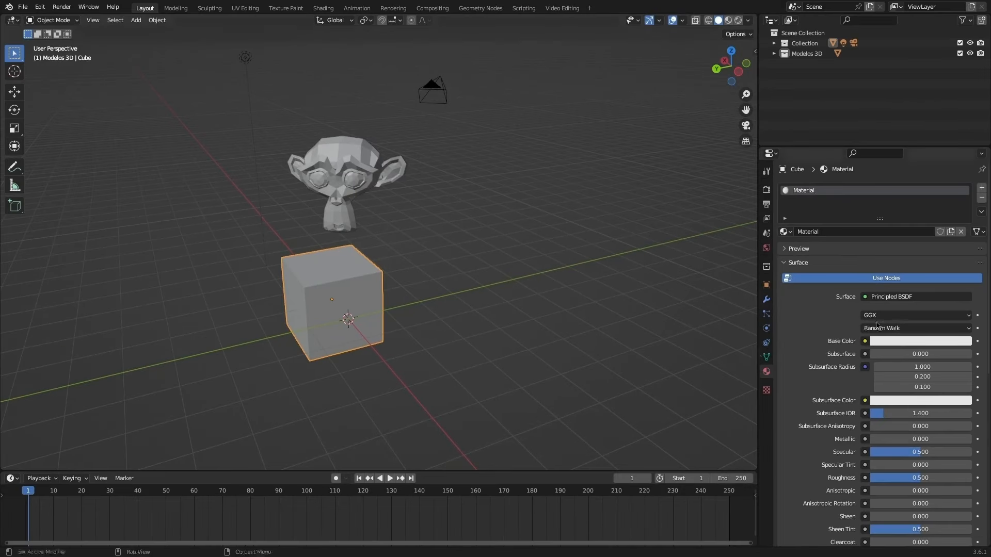
key("z")
left_click(463, 354)
left_click(922, 341)
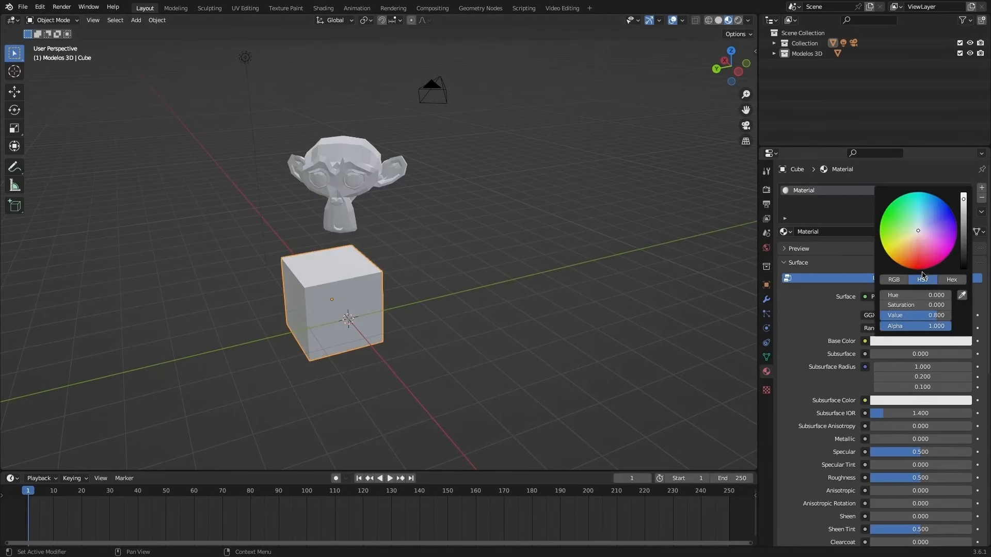
mouse_move(907, 263)
left_mouse_down()
mouse_move(913, 255)
mouse_move(887, 249)
mouse_move(905, 208)
mouse_move(941, 216)
mouse_move(922, 250)
left_mouse_up()
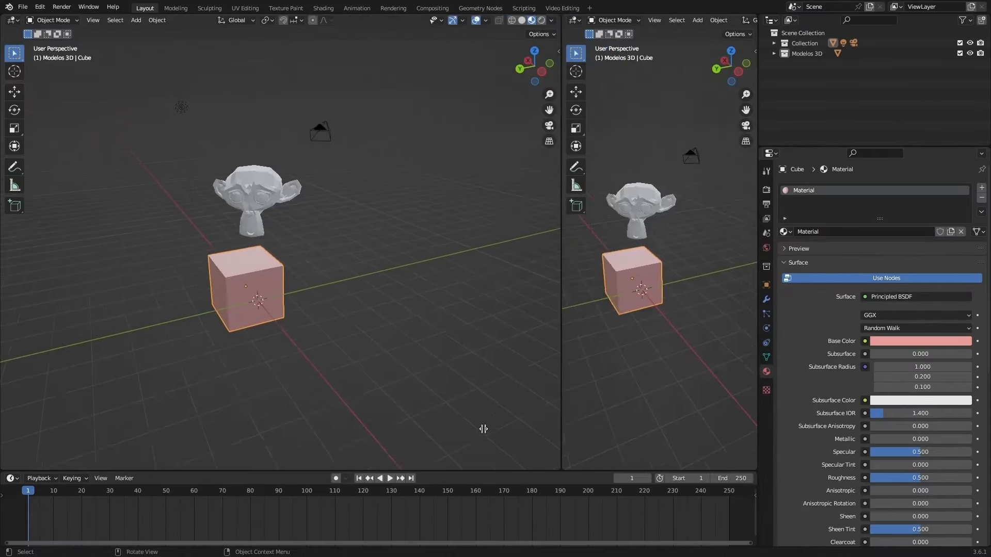
Step: Widen the second viewport and turn it into a Shader Editor showing the cube material's nodes
left_click_drag(593, 122, 423, 122)
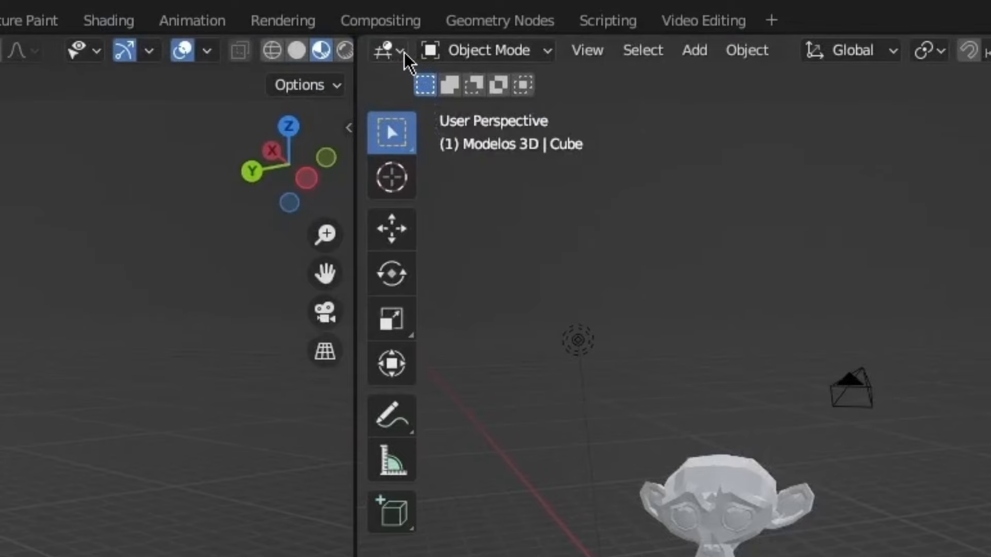
left_click(438, 19)
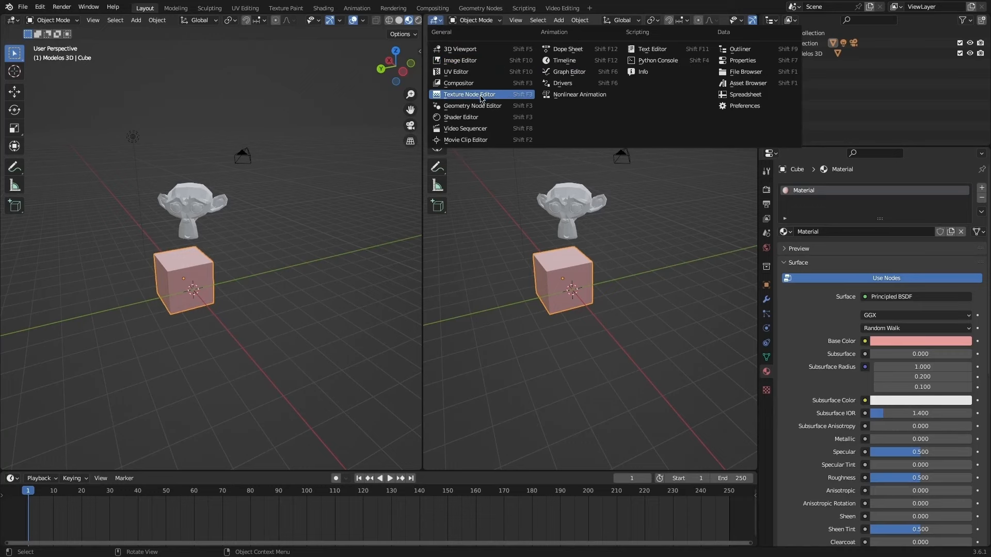
left_click(487, 118)
scroll(496, 173, "up", 4)
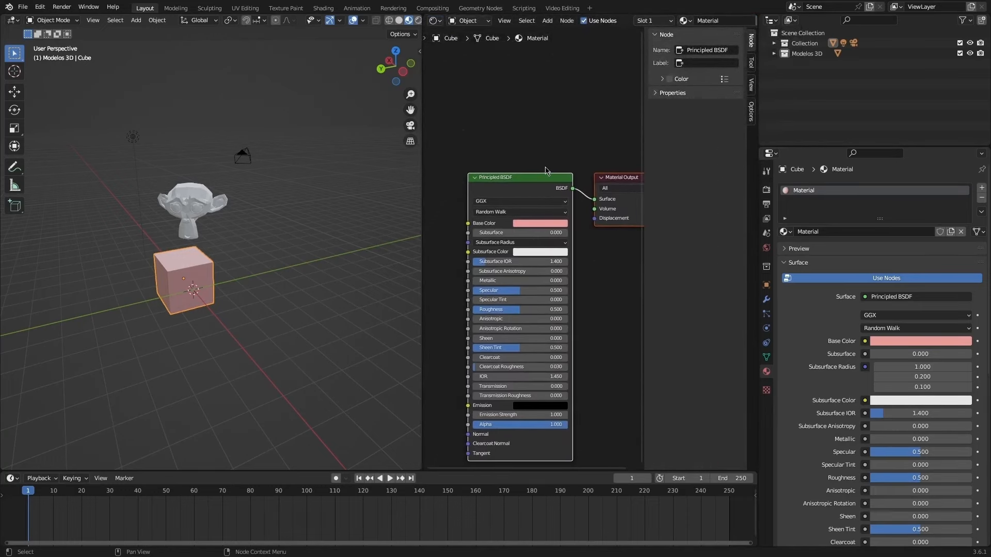
left_click(510, 135)
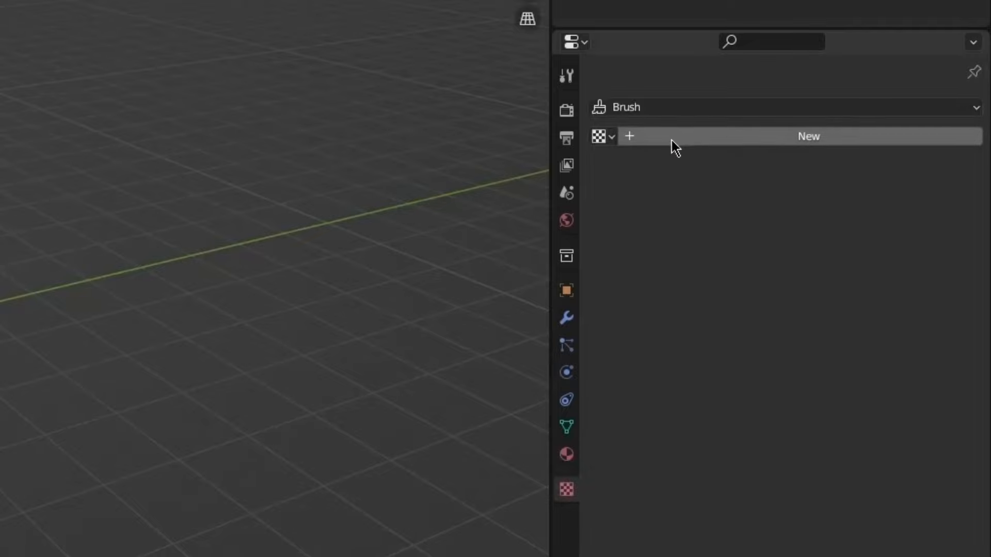
Step: Create a new brush texture and enlarge the timeline area below the viewport
left_click(654, 136)
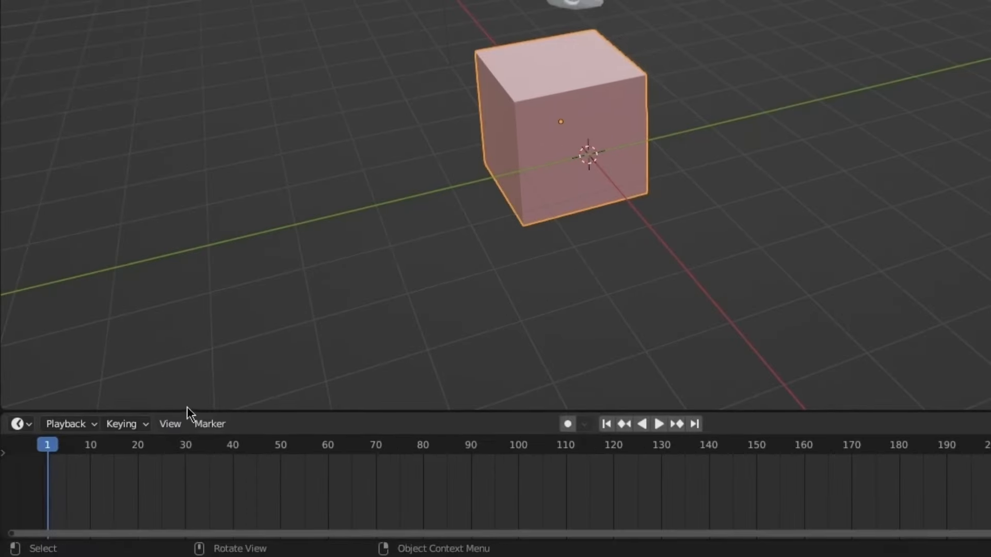
left_click_drag(113, 472, 121, 458)
left_click_drag(204, 389, 191, 331)
left_click_drag(58, 376, 83, 453)
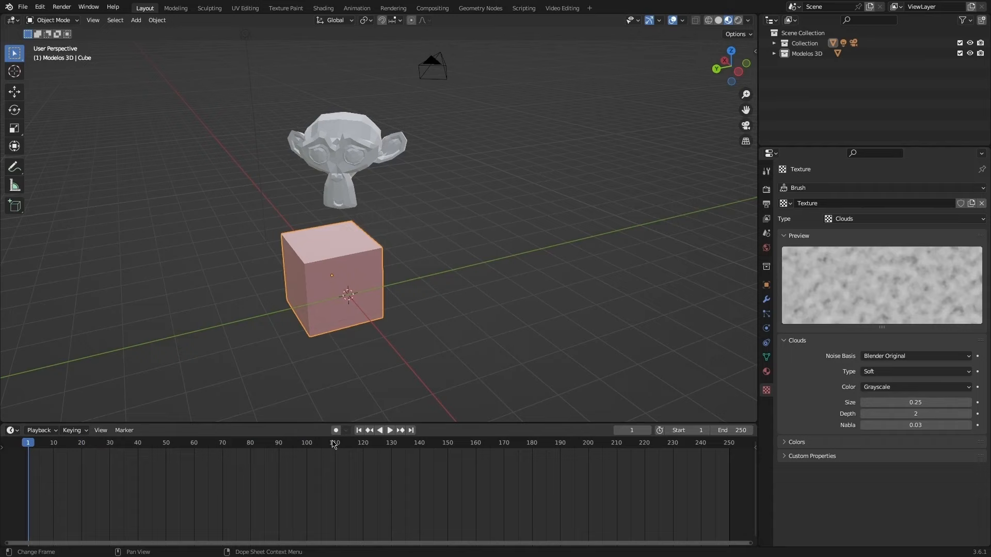
Step: Turn on auto keying and record a location keyframe for the cube at frame 1
left_click(336, 429)
key("g")
left_click(287, 357)
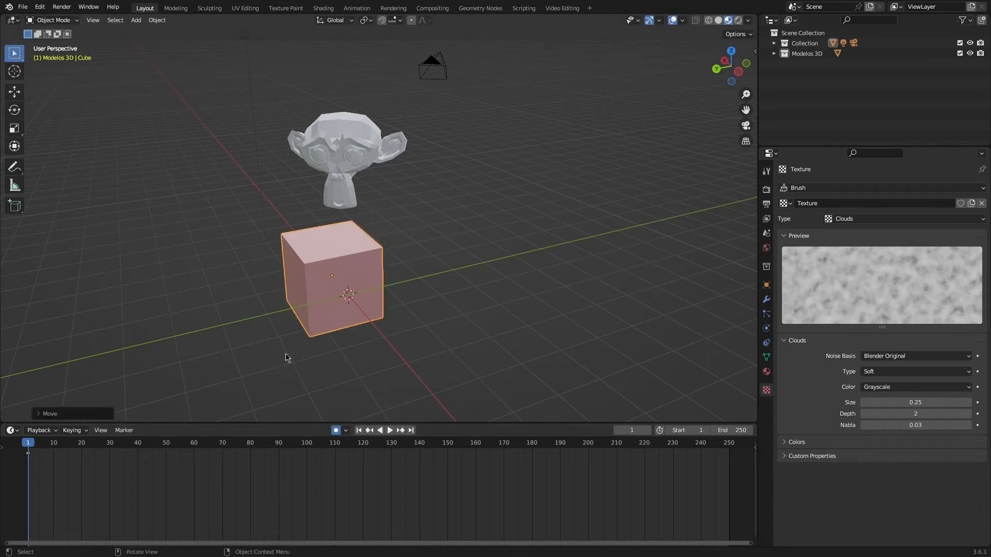
Step: Record a second keyframe at about frame 19 with the cube moved along X, and turn auto keying off
left_click_drag(43, 442, 22, 463)
key("g")
key("x")
left_click(394, 373)
left_click(336, 431)
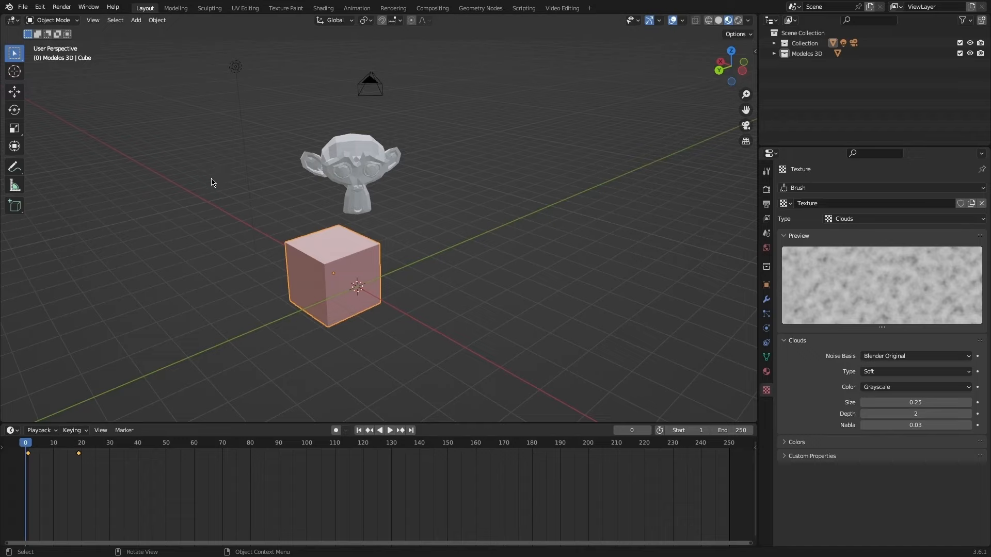
Step: In the Modeling workspace, add two crossing vertical loop cuts through the middle of the cube
left_click(181, 11)
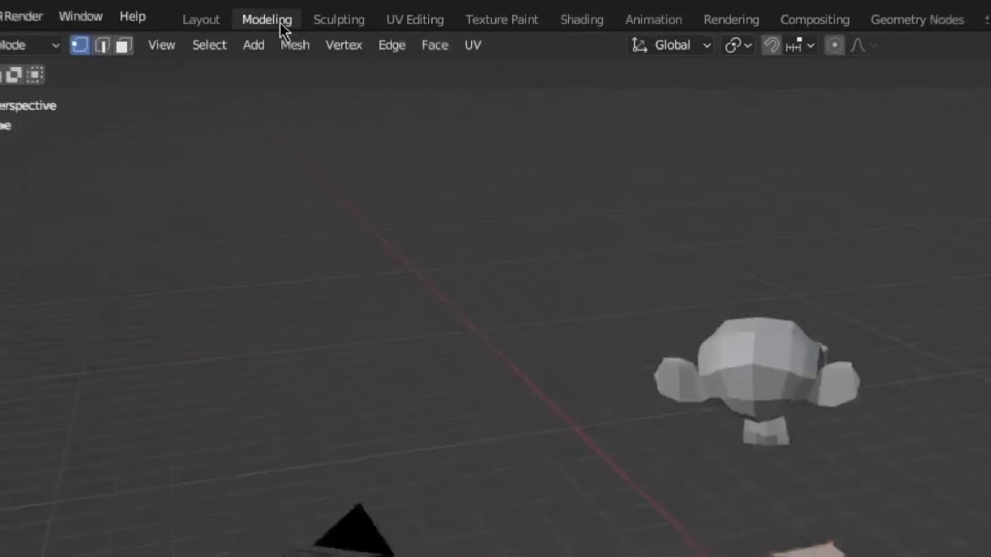
middle_click_drag(381, 230, 330, 240)
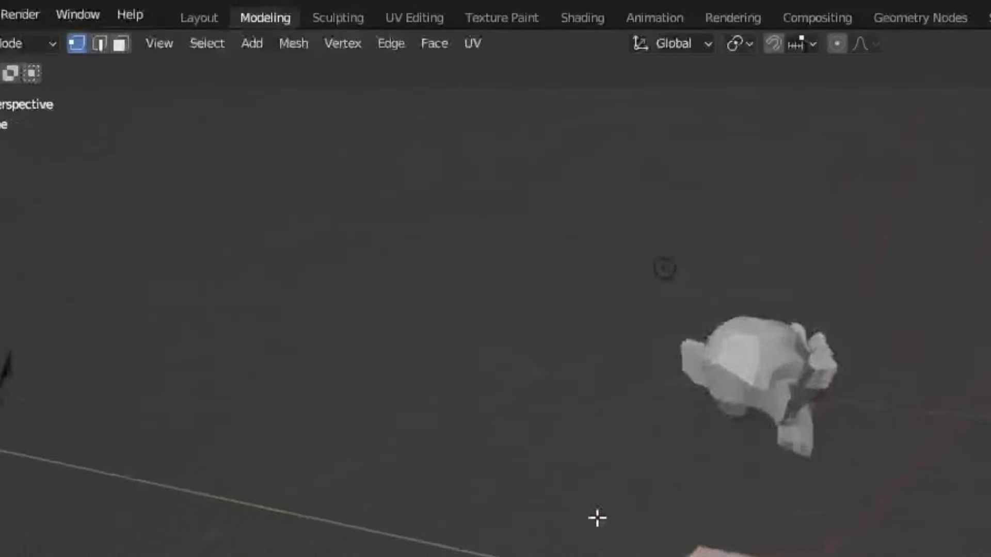
middle_click_drag(597, 519, 490, 521)
left_click(368, 274)
middle_click_drag(348, 281, 333, 285)
key("ctrl+r")
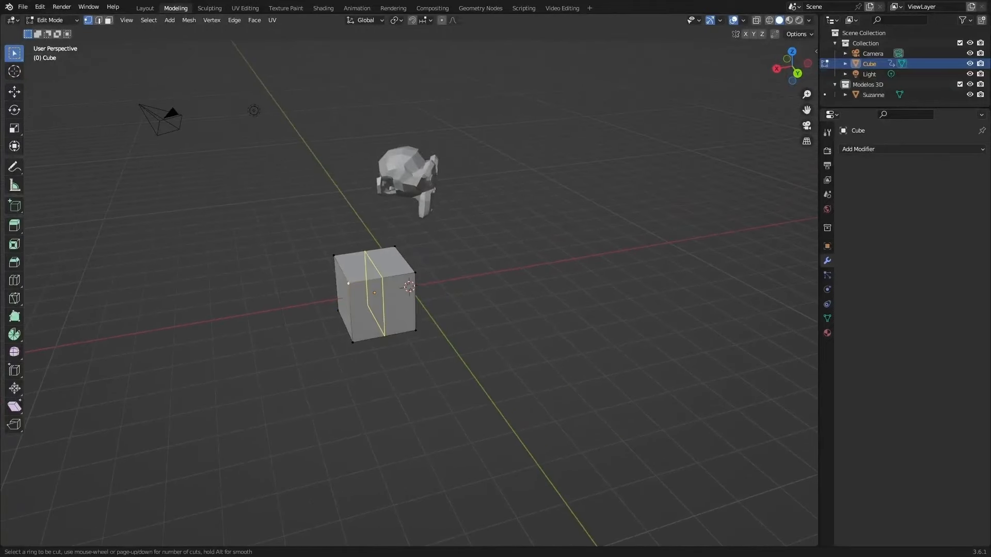
left_click(384, 291)
right_click(305, 270)
key("ctrl+r")
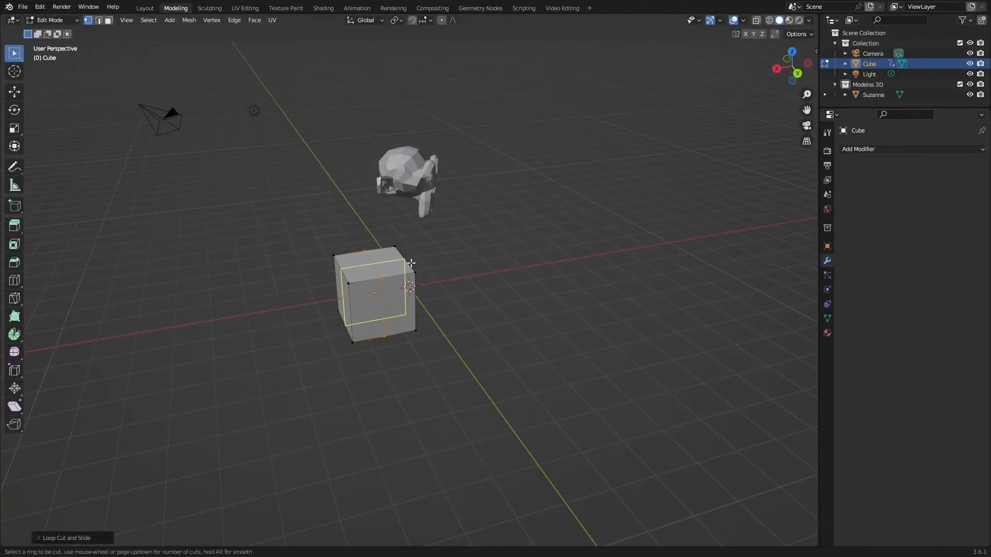
left_click(412, 264)
right_click(411, 264)
Step: In face selection mode, extrude two diagonally opposite top faces of the cube upward
left_click(108, 21)
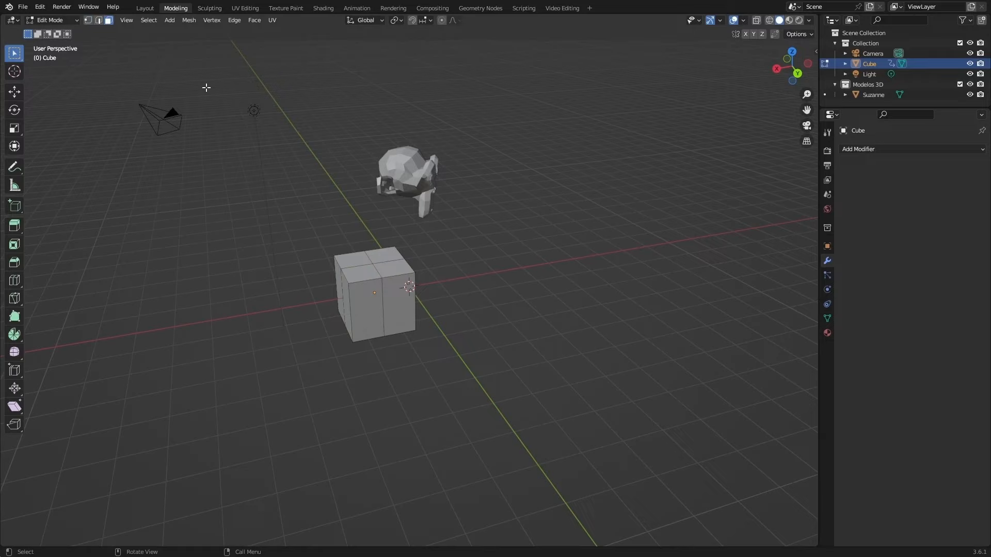
left_click(385, 254)
key("e")
key("z")
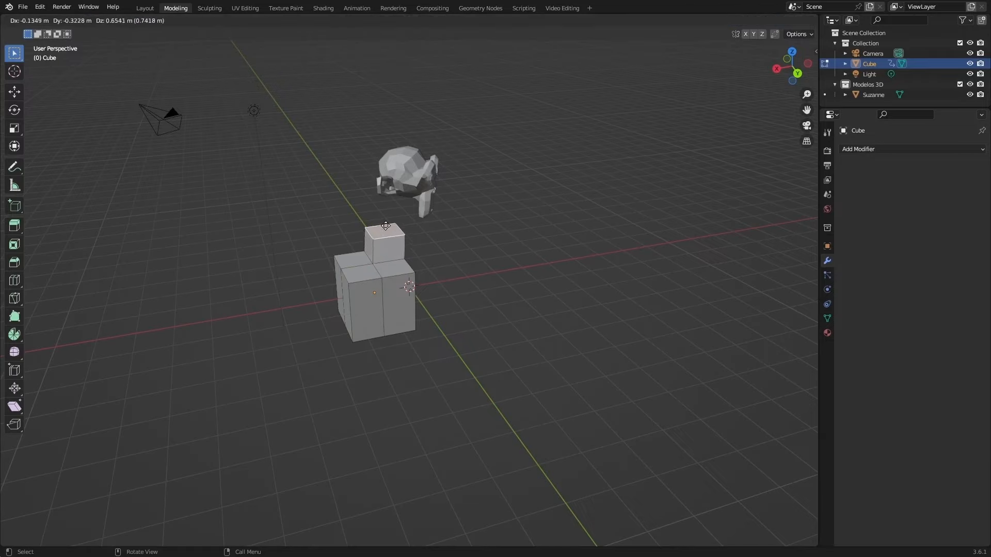
left_click(382, 219)
left_click(360, 274)
key("e")
key("z")
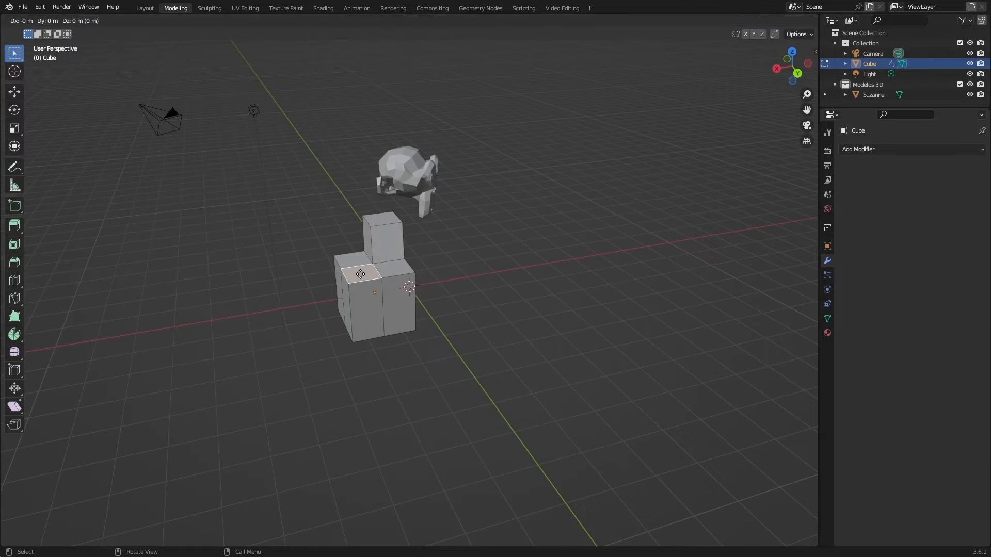
left_click(352, 242)
Step: Undo the extrusions on the cube's top faces
middle_click_drag(352, 242, 457, 262)
key("ctrl+z")
scroll(458, 262, "up", 3)
key("ctrl+z")
middle_click_drag(388, 290, 377, 291)
key("ctrl+z")
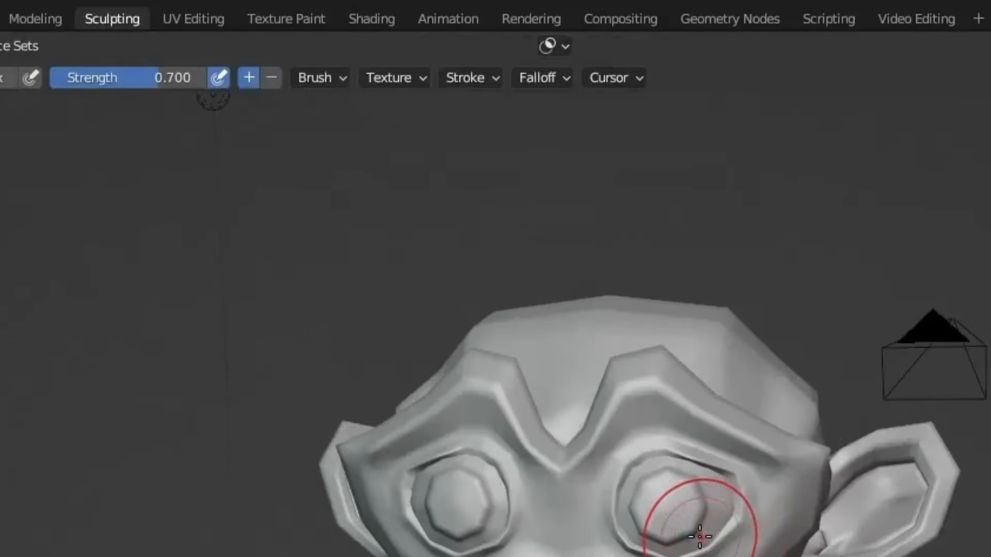
Step: Smooth one of Suzanne's eyes with the Smooth brush in the Sculpting workspace
scroll(464, 535, "up", 3)
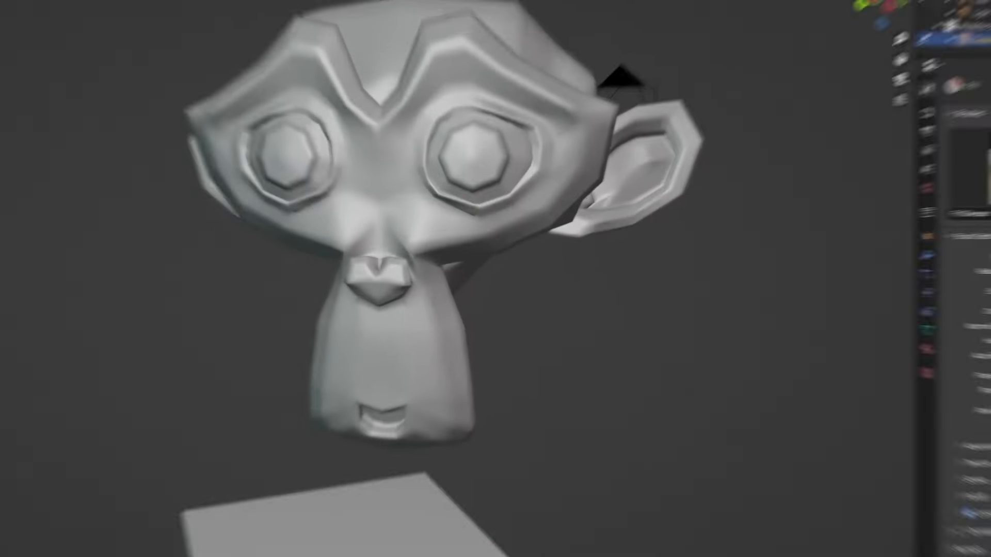
mouse_move(293, 151)
left_mouse_down()
mouse_move(278, 158)
mouse_move(301, 172)
mouse_move(301, 136)
mouse_move(358, 180)
mouse_move(327, 173)
left_mouse_up()
mouse_move(327, 172)
middle_mouse_down()
mouse_move(376, 192)
mouse_move(377, 150)
middle_mouse_up()
scroll(398, 186, "down", 2)
scroll(379, 149, "up", 3)
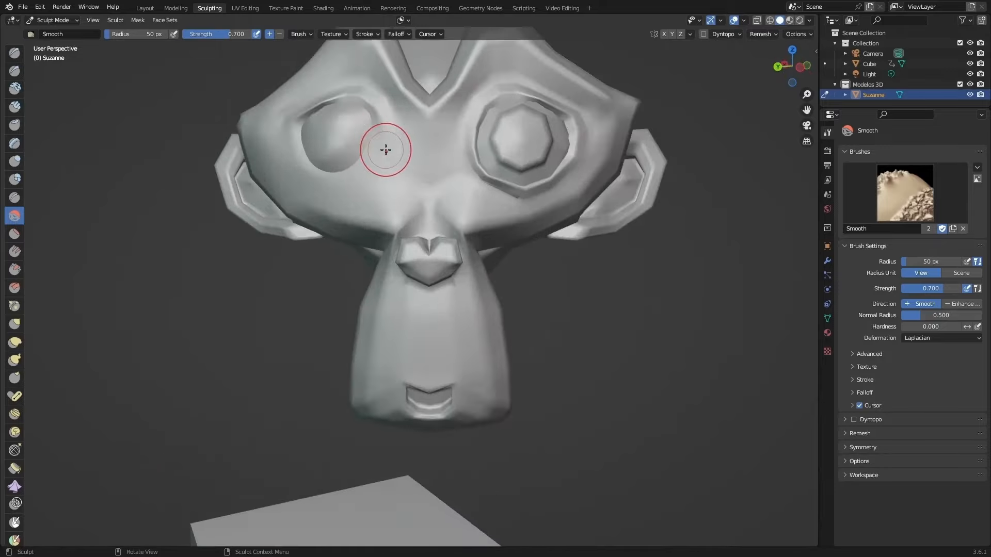
scroll(421, 192, "down", 2)
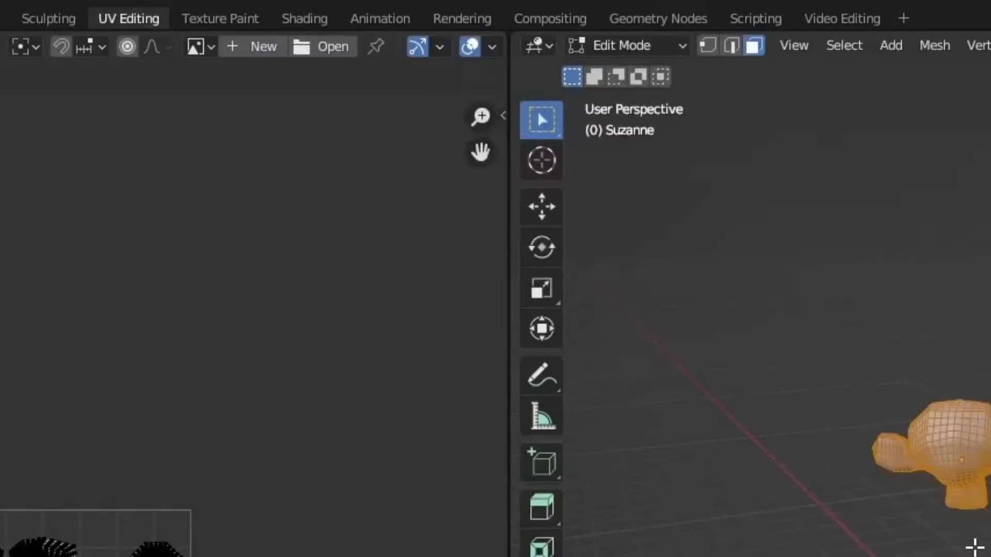
Step: In the UV Editing workspace, deselect all of Suzanne's faces and select a single brow face to examine its UV
scroll(883, 345, "up", 3)
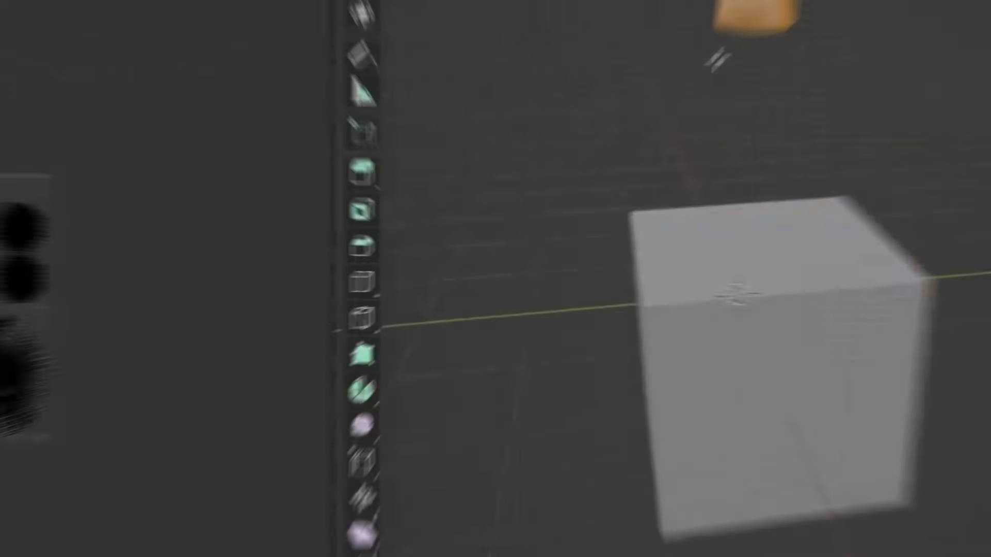
middle_click_drag(717, 59, 541, 121)
middle_click_drag(553, 121, 504, 261, "shift")
scroll(593, 252, "up", 3)
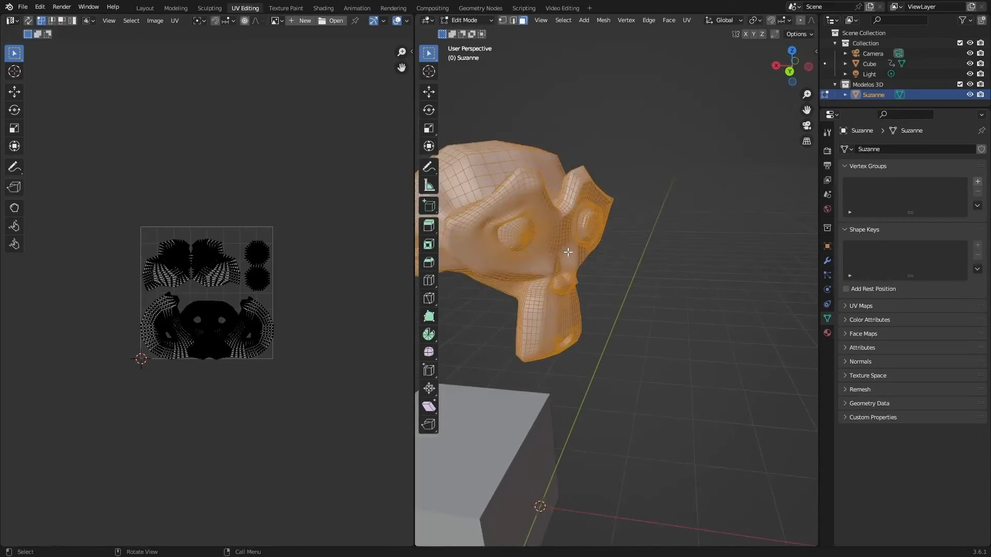
mouse_move(613, 251)
middle_mouse_down()
mouse_move(603, 251)
mouse_move(617, 273)
mouse_move(620, 246)
middle_mouse_up()
key("alt+a")
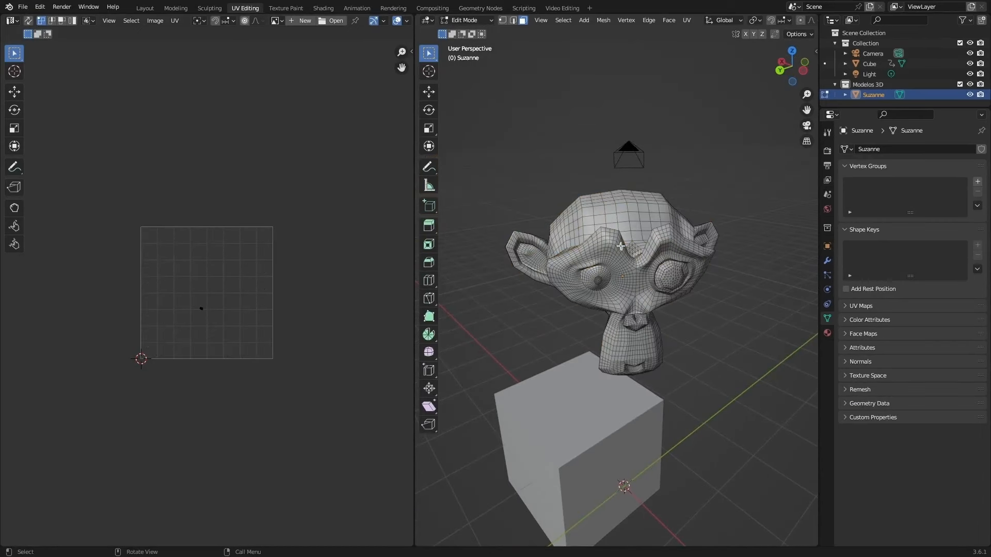
scroll(620, 246, "up", 3)
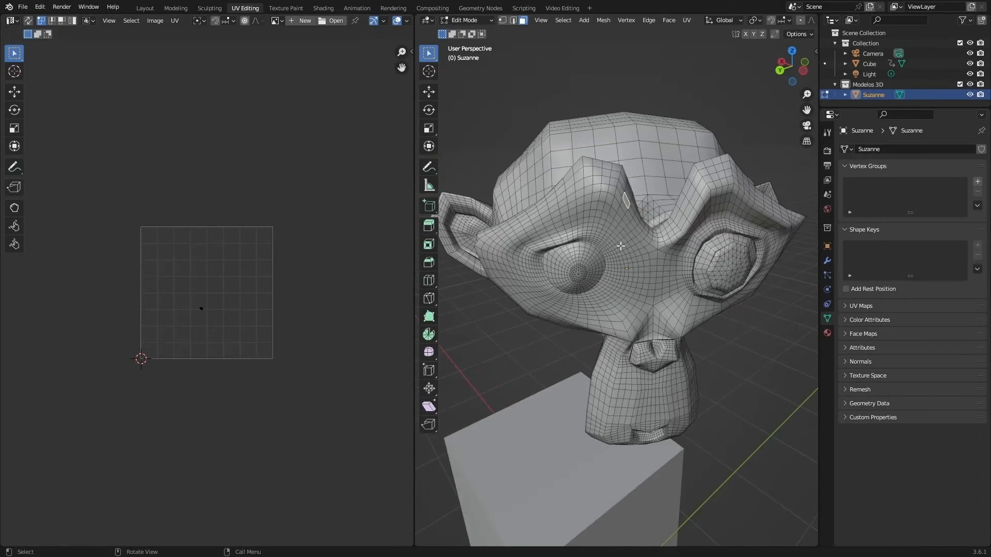
left_click(613, 212)
Step: Select all of Suzanne's faces and examine the complete UV layout up close
scroll(627, 204, "down", 5)
mouse_move(596, 198)
middle_mouse_down()
mouse_move(607, 245)
mouse_move(596, 215)
middle_mouse_up()
key("a")
scroll(227, 322, "up", 5)
scroll(228, 322, "down", 4)
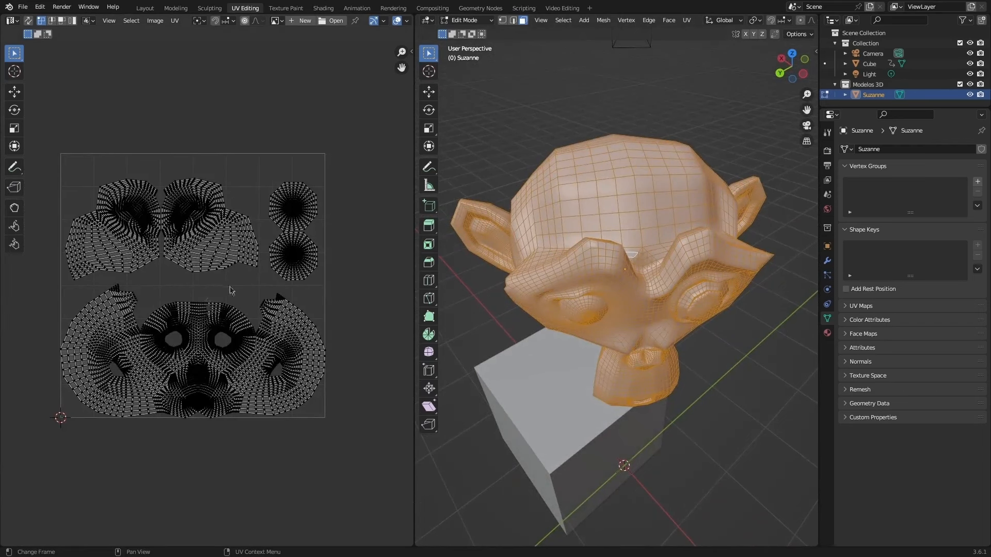
Step: In the Texture Paint workspace, paint Suzanne's eyes, nose and upper muzzle white with the TexDraw brush
left_click(286, 8)
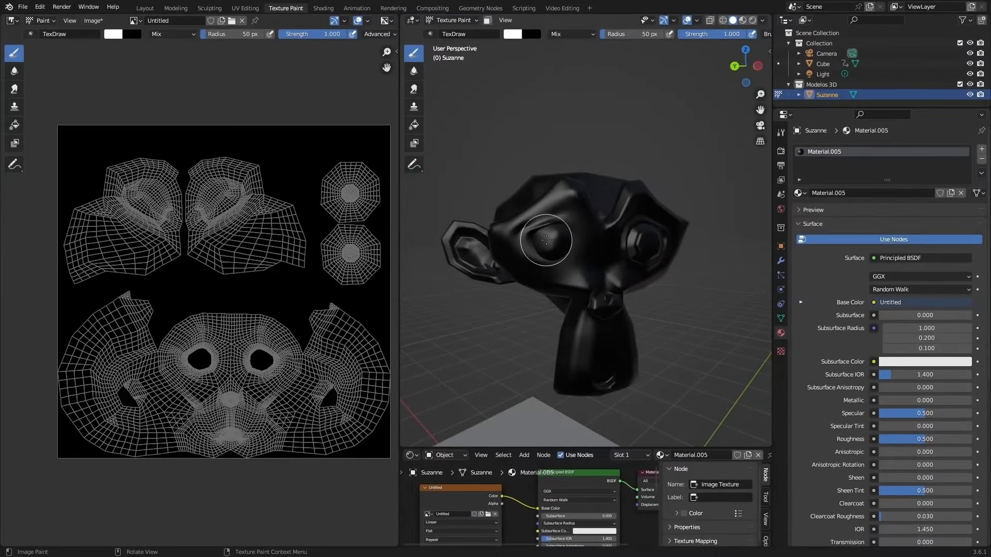
left_click_drag(674, 489, 679, 485)
mouse_move(553, 236)
left_mouse_down()
mouse_move(524, 249)
mouse_move(560, 258)
mouse_move(594, 318)
mouse_move(577, 354)
mouse_move(630, 299)
mouse_move(560, 219)
mouse_move(573, 248)
left_mouse_up()
mouse_move(572, 248)
middle_mouse_down()
mouse_move(573, 344)
mouse_move(626, 343)
middle_mouse_up()
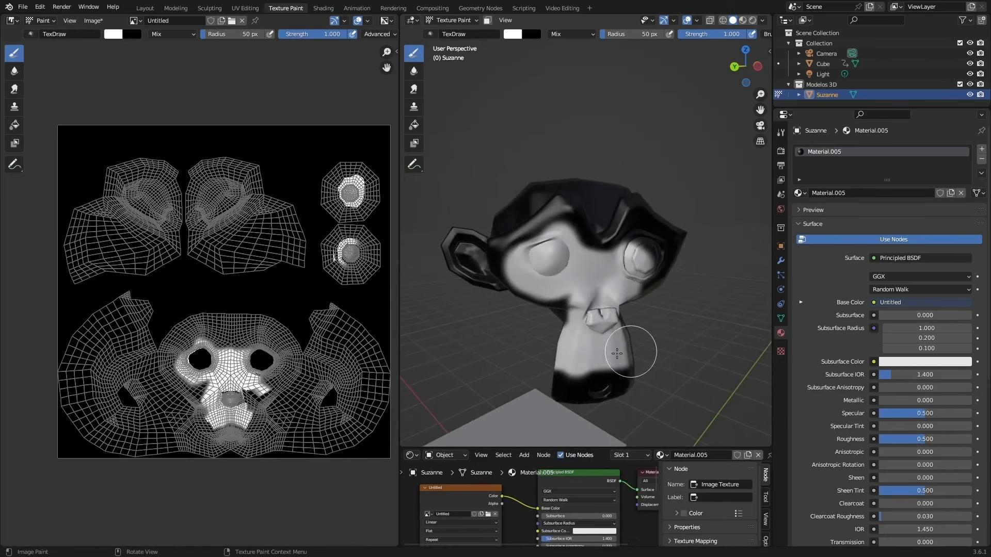
mouse_move(653, 261)
left_mouse_down()
mouse_move(609, 227)
mouse_move(635, 256)
left_mouse_up()
middle_click_drag(636, 256, 593, 281)
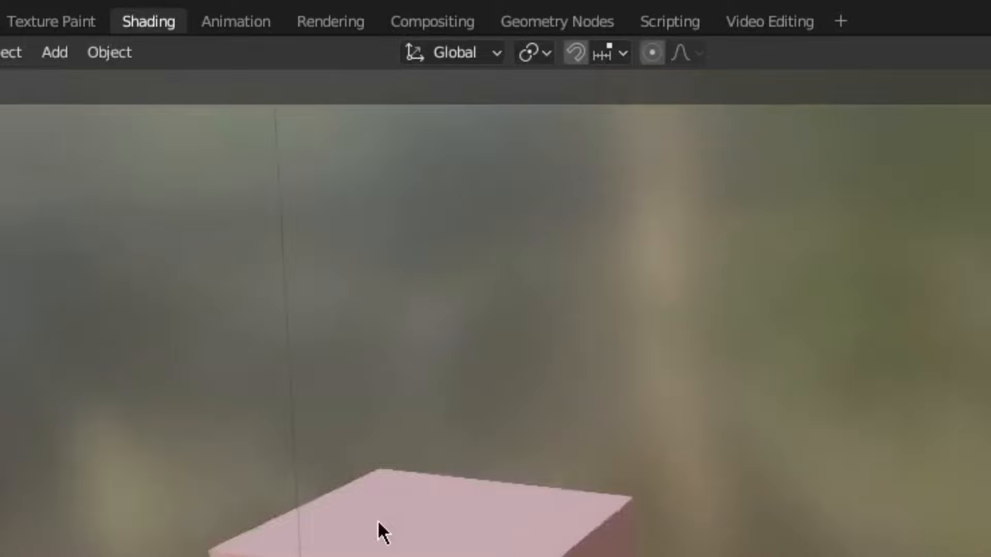
scroll(380, 527, "down", 3)
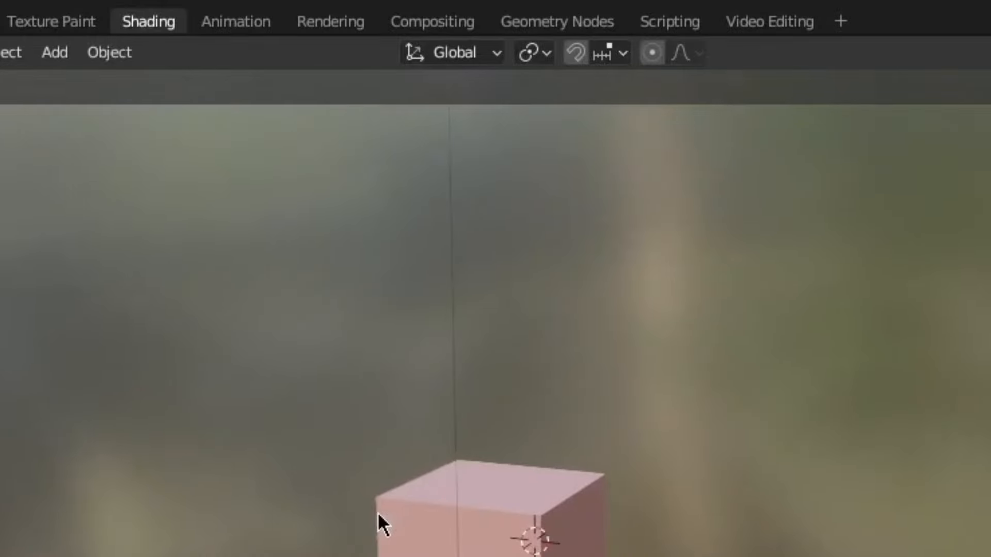
key("shift+a")
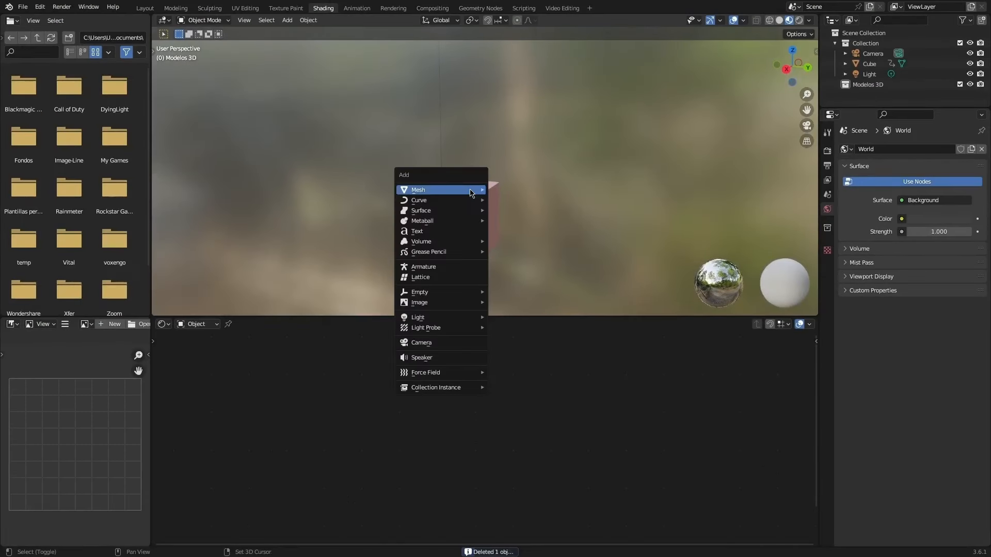
mouse_move(465, 190)
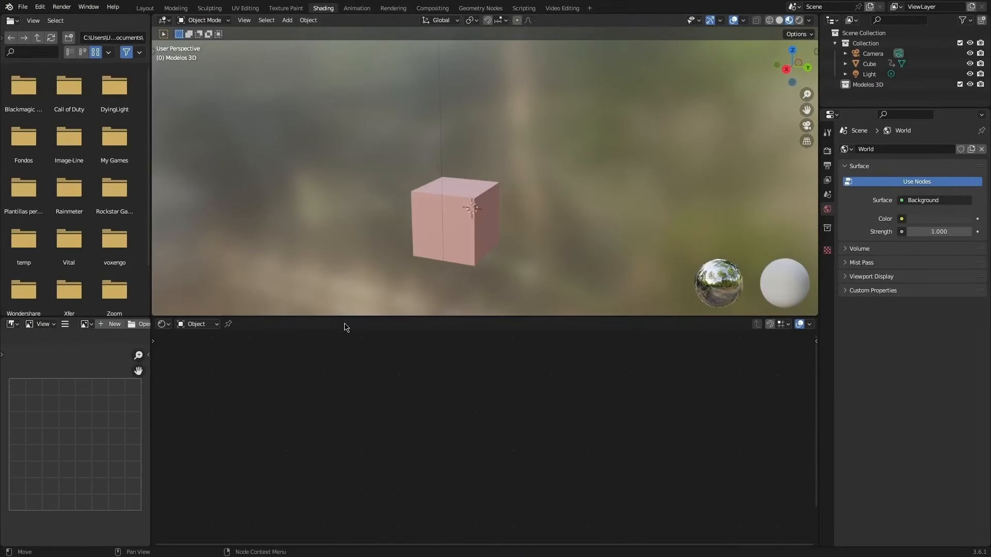
Step: Select the cube in the Shading workspace and move its Principled BSDF node slightly away from the Material Output node
left_click(451, 206)
scroll(392, 356, "up", 2)
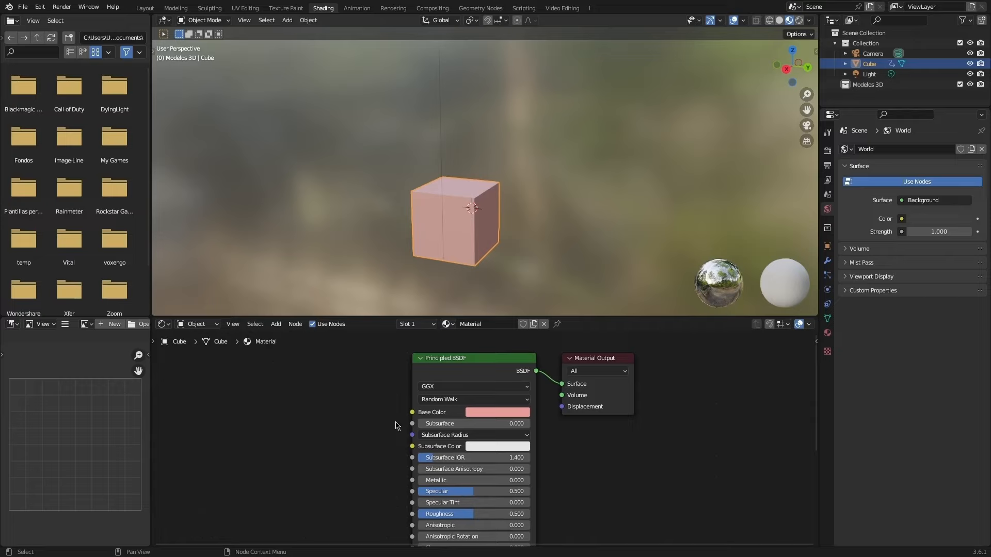
scroll(396, 426, "down", 1)
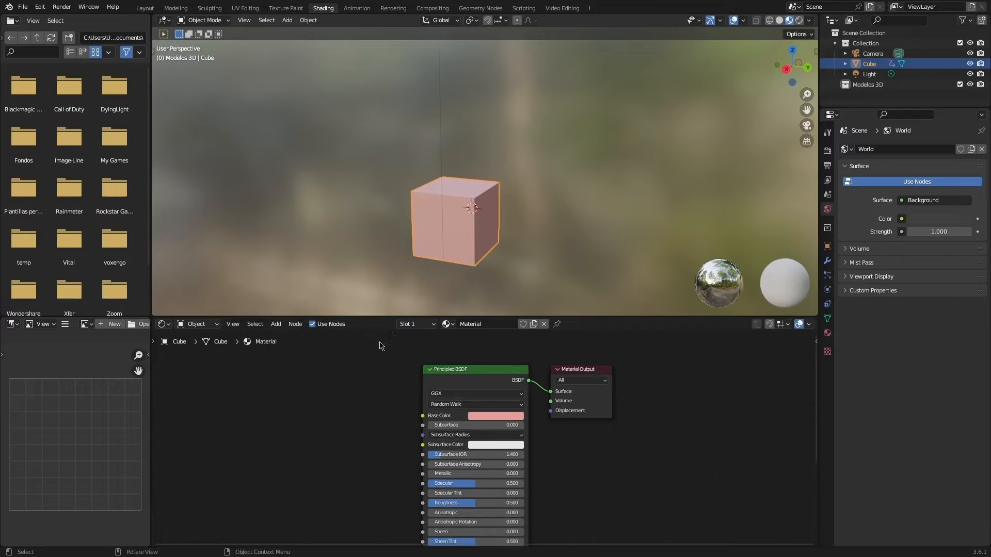
mouse_move(472, 368)
left_mouse_down()
mouse_move(356, 373)
mouse_move(434, 381)
mouse_move(454, 365)
left_mouse_up()
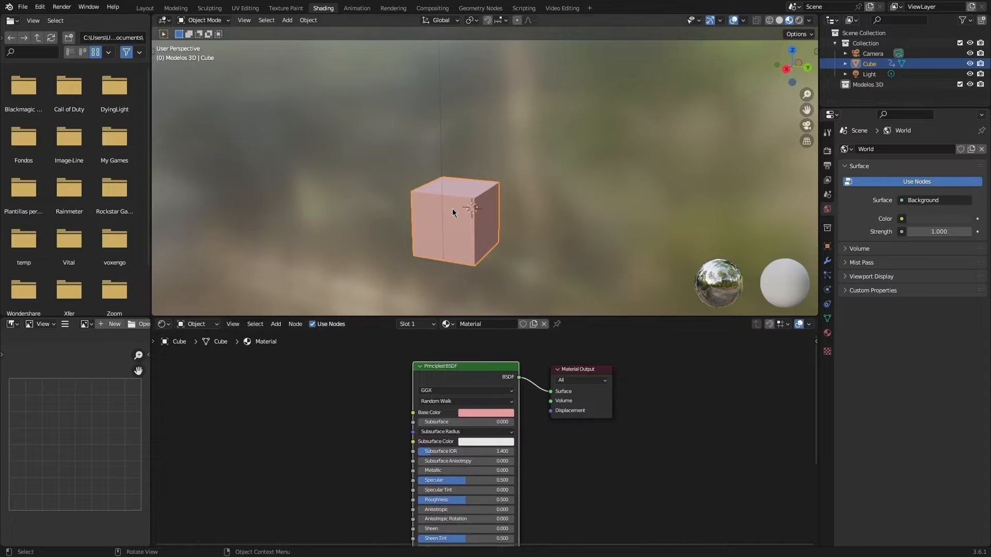
Step: Look at the cube's keyframes in the Animation workspace and return to the Layout workspace
left_click(368, 11)
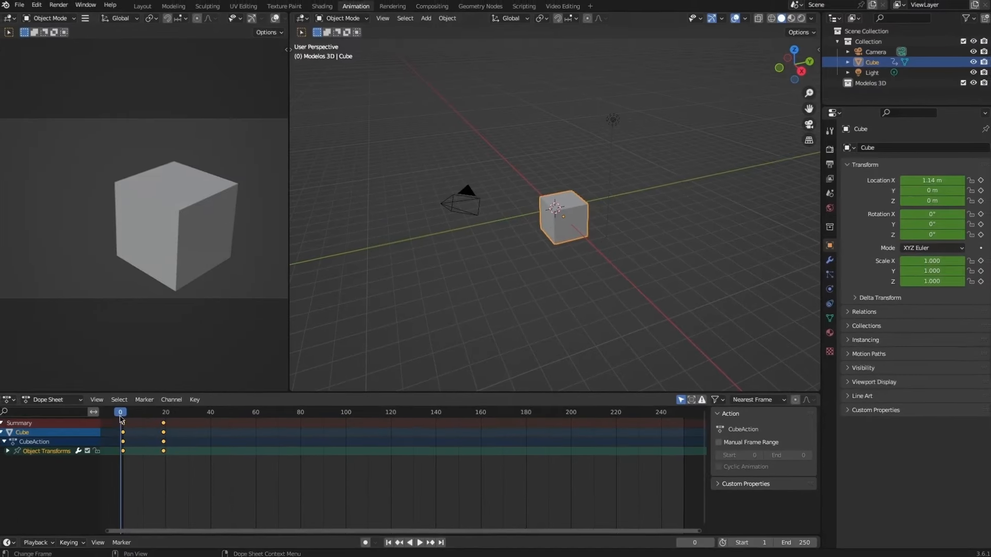
left_click(147, 10)
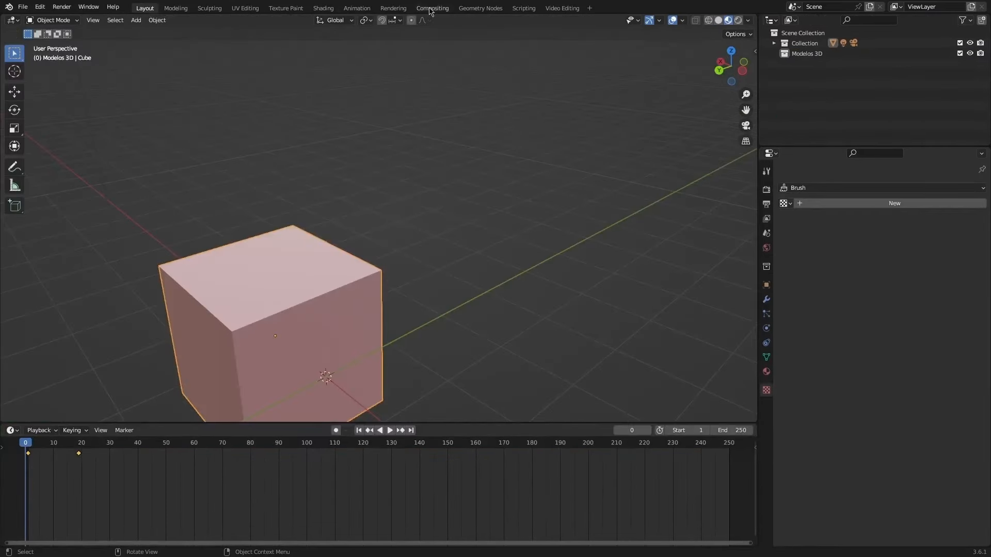
Step: Look through the Animation, Rendering, Compositing, Geometry Nodes and Scripting workspaces in turn
left_click(365, 10)
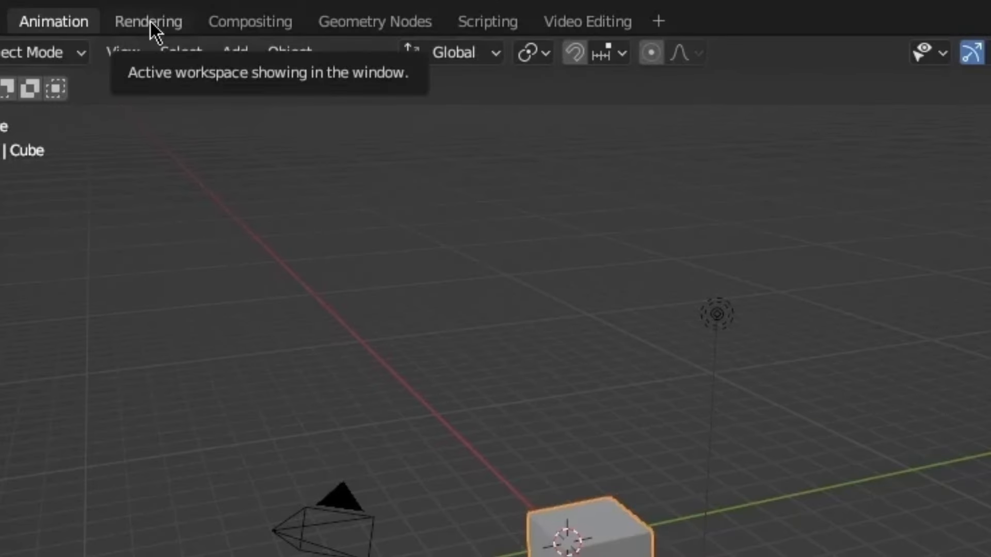
left_click(393, 8)
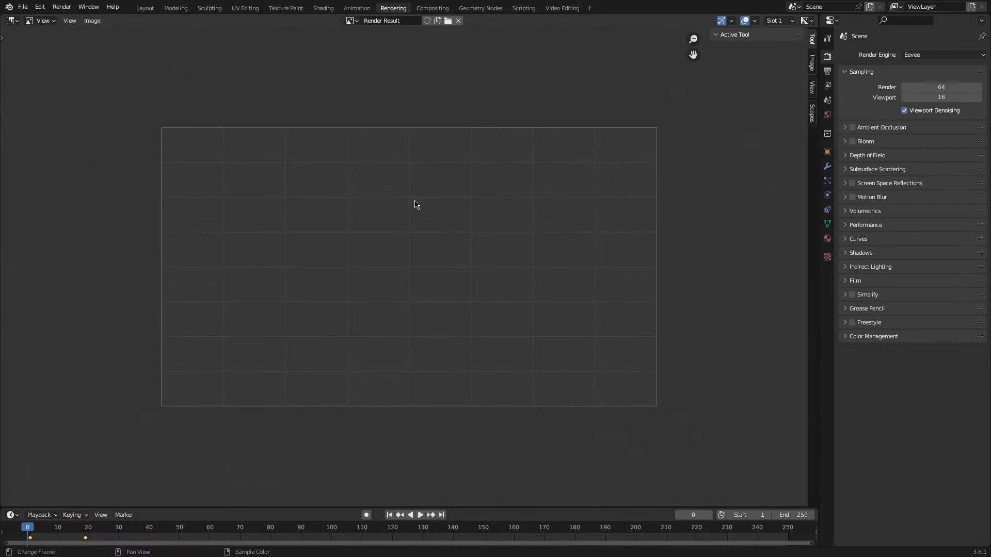
left_click(446, 9)
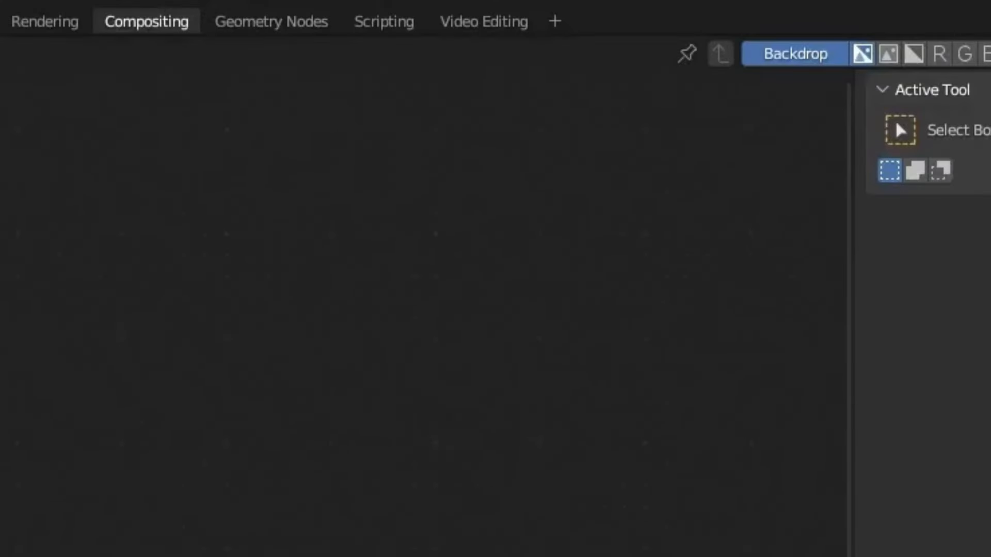
key("shift+a")
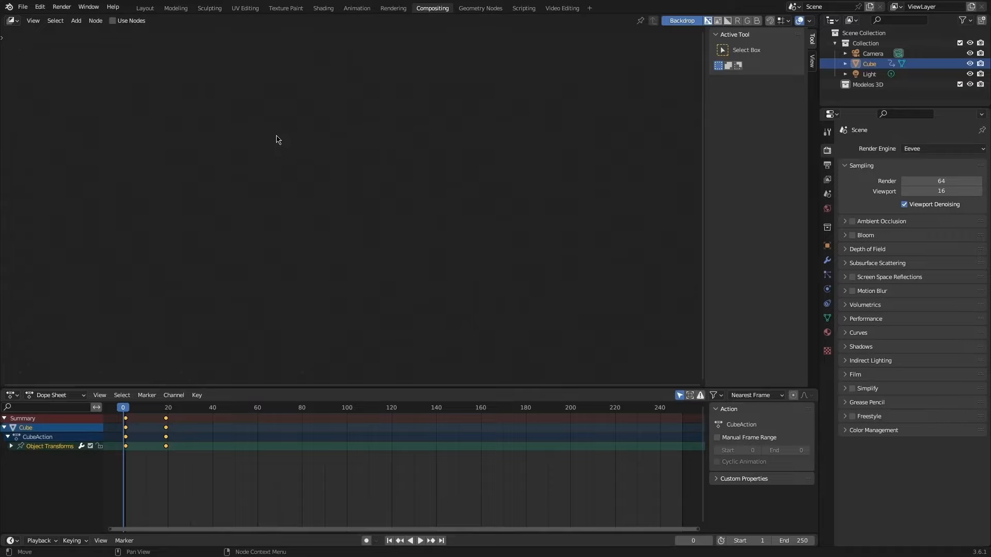
left_click(480, 8)
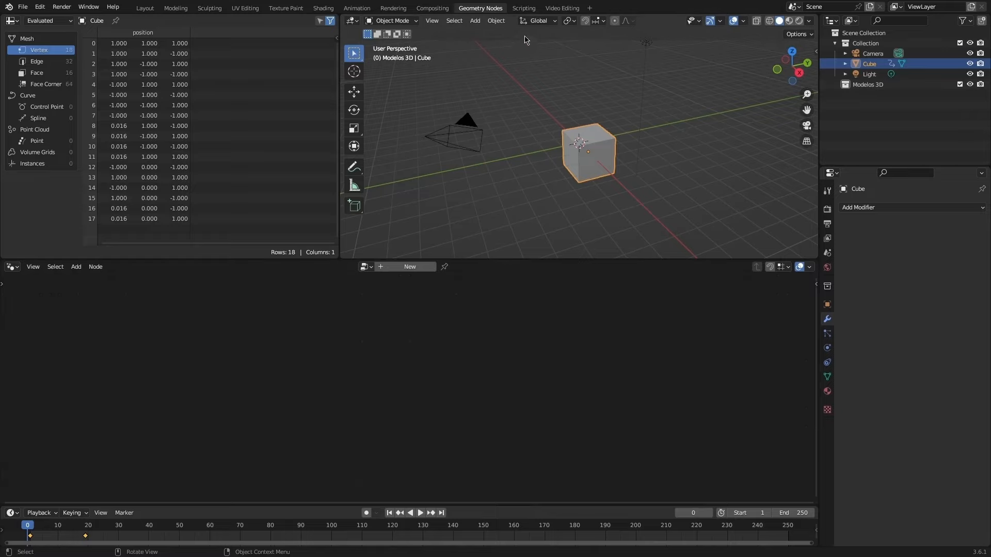
left_click(525, 8)
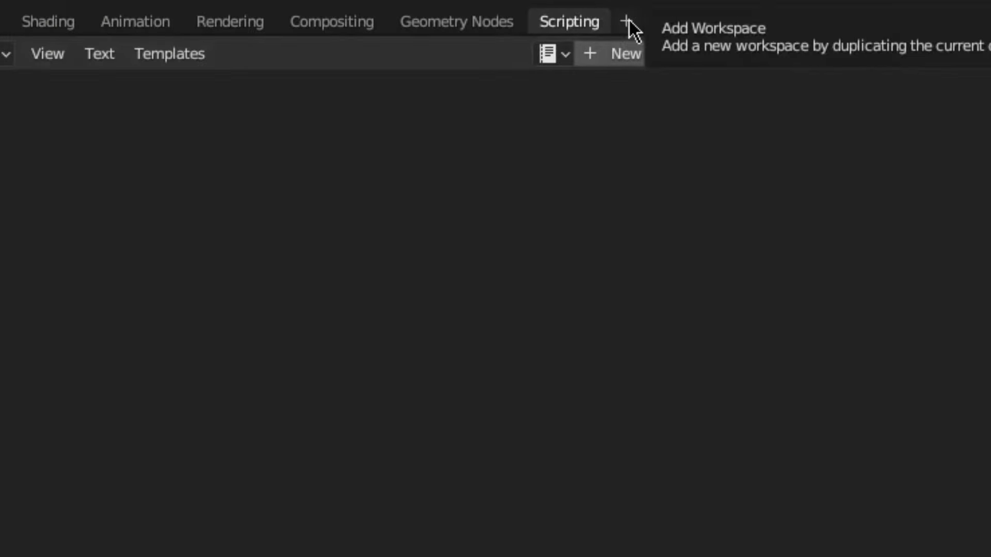
Step: Add a new Video Editing workspace from the Video Editing templates
left_click(630, 21)
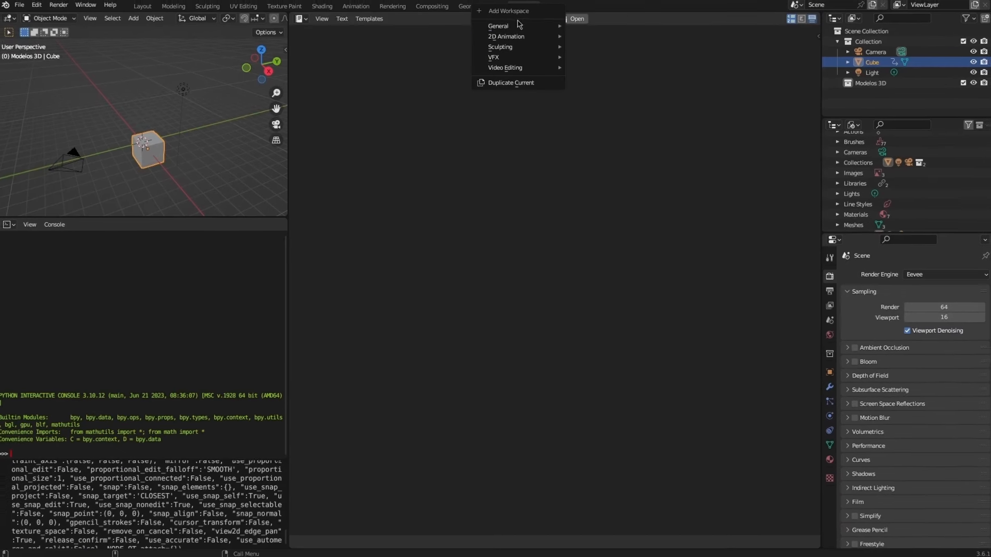
mouse_move(535, 78)
left_click(547, 9)
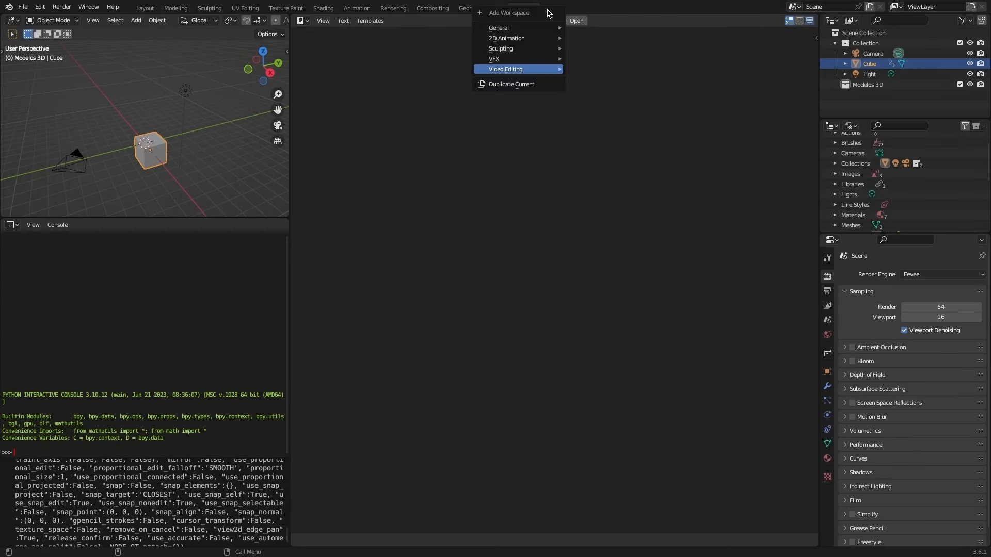
mouse_move(493, 67)
left_click(598, 79)
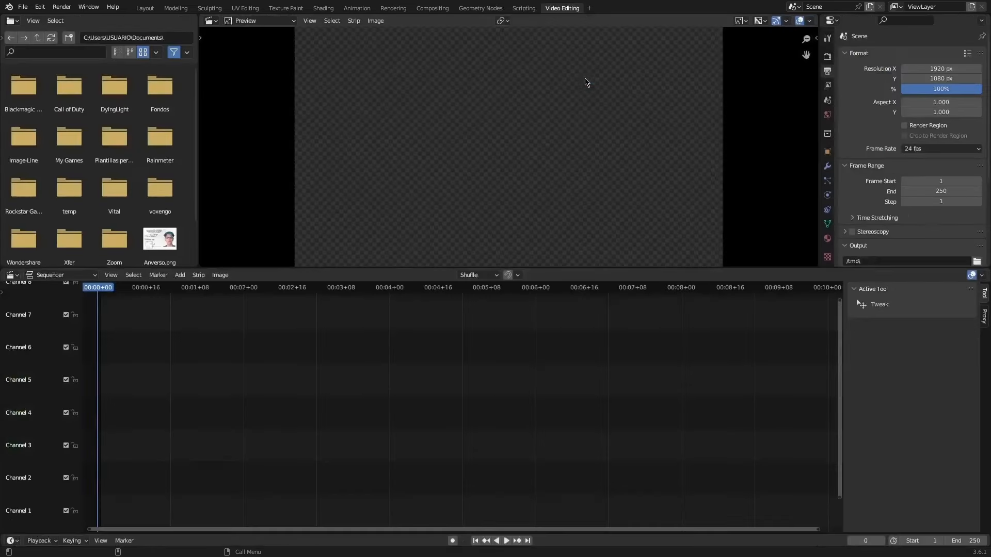
Step: Open the Fondos folder in the file browser and place 2.png near the start of the video sequencer
double_click(164, 132)
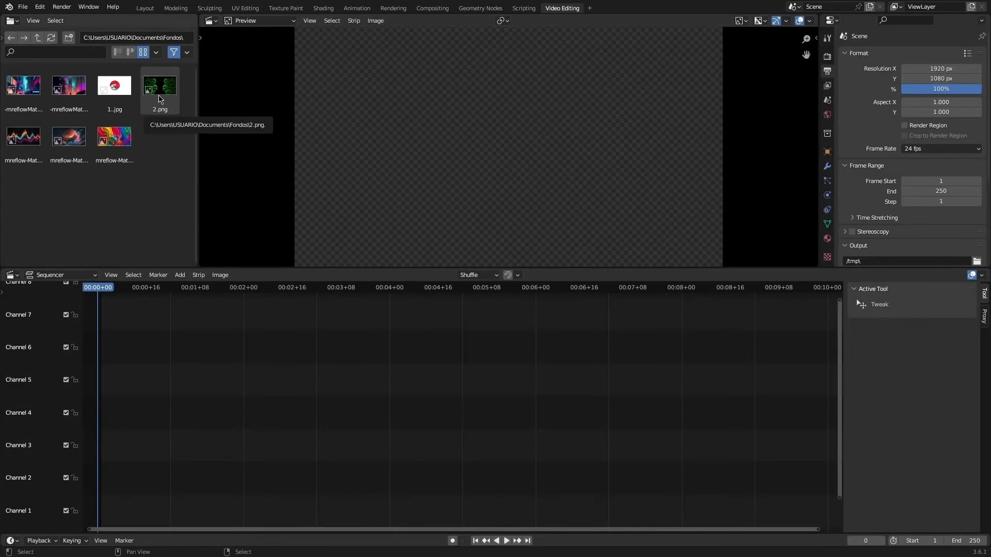
left_click_drag(159, 96, 117, 292)
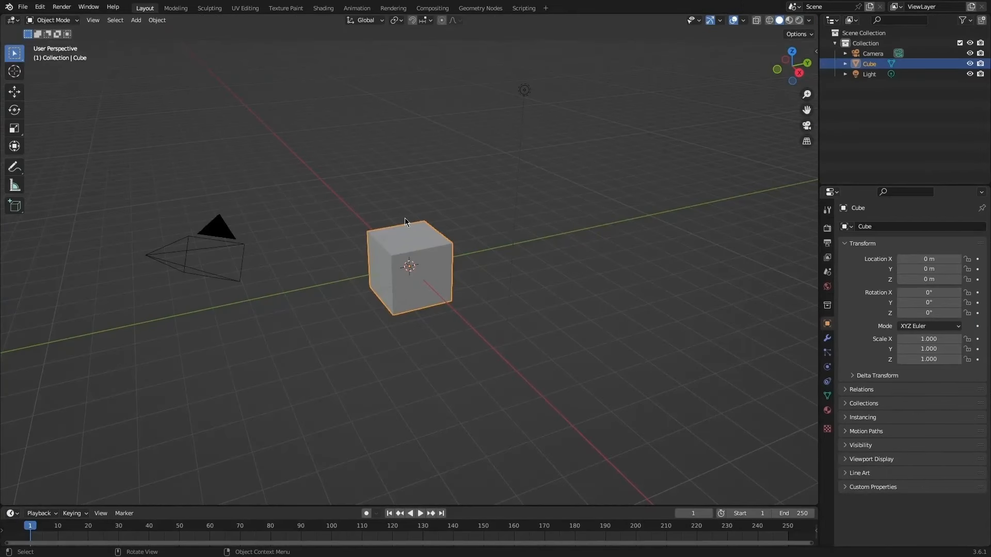